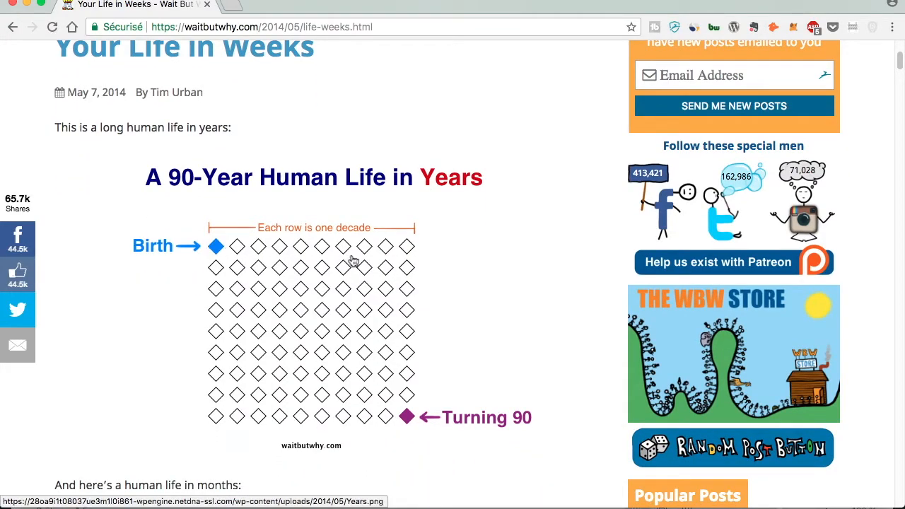
# Look through the article's charts of a 90-year human life in months and weeks and its chart of a typical American's life.
pyautogui.scroll(-5, 375, 365)
pyautogui.scroll(-8, 374, 365)
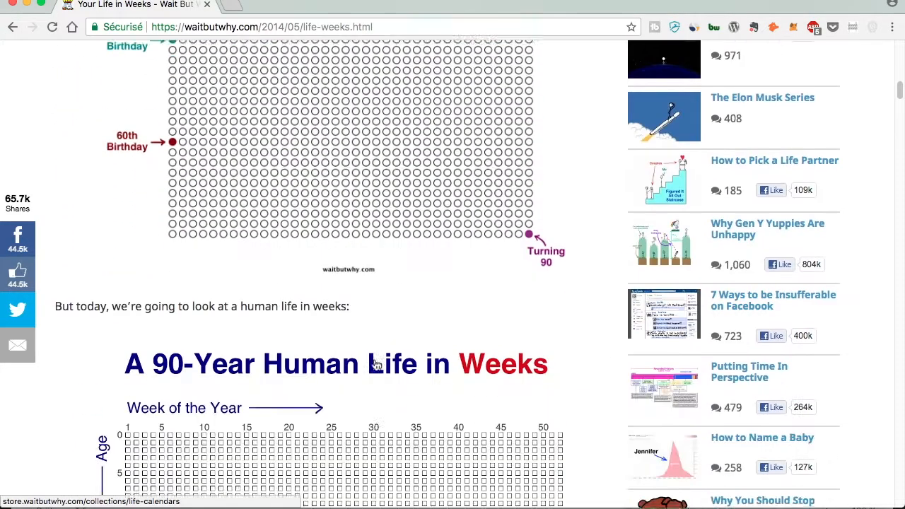
pyautogui.scroll(-4, 360, 185)
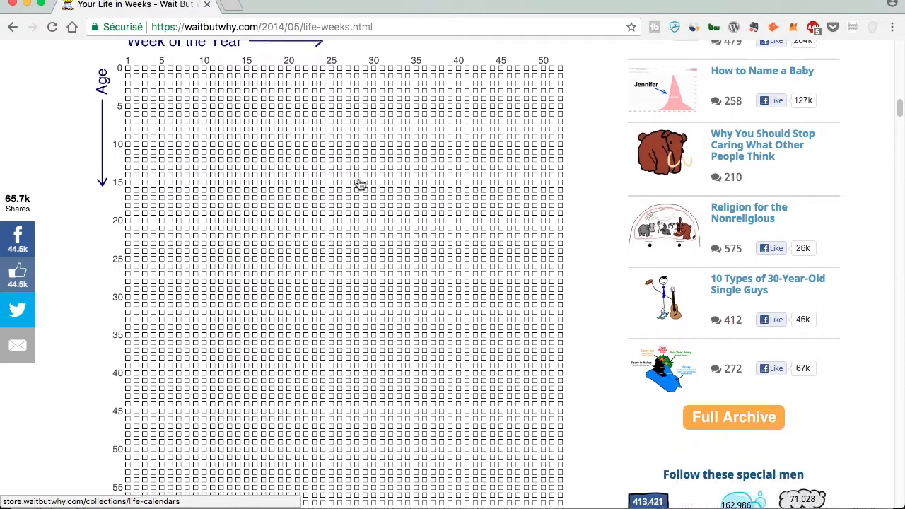
pyautogui.scroll(12, 361, 185)
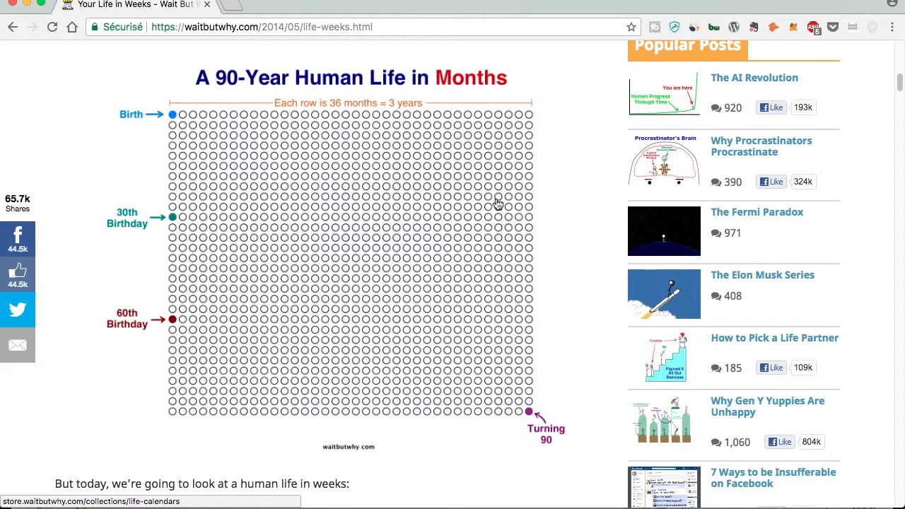
pyautogui.scroll(-5, 521, 242)
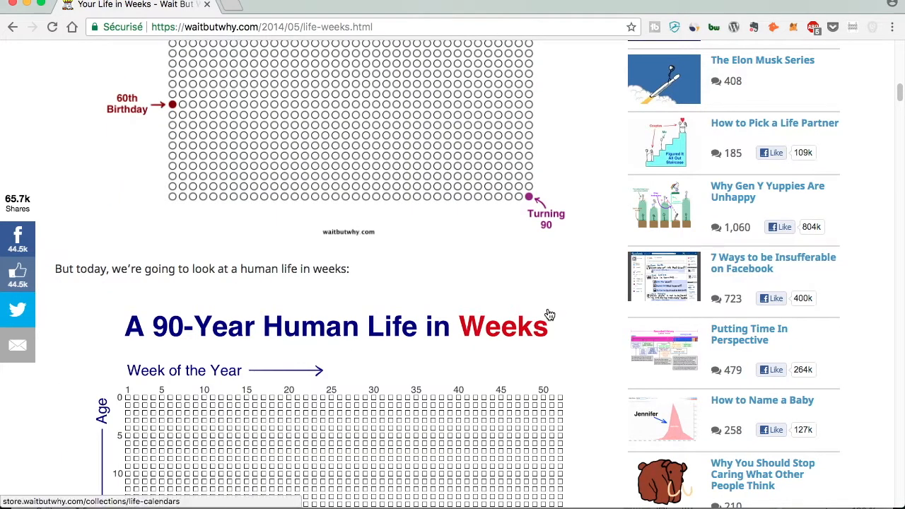
pyautogui.scroll(-15, 572, 283)
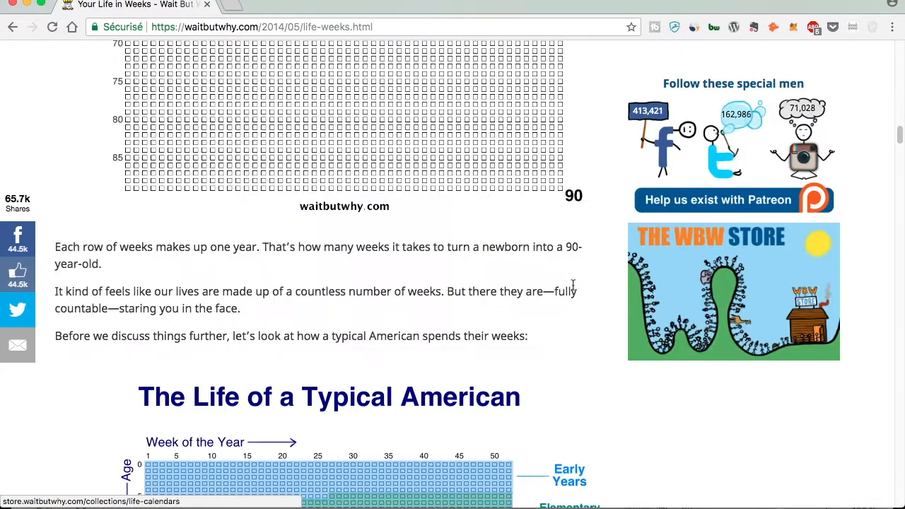
pyautogui.scroll(-3, 575, 292)
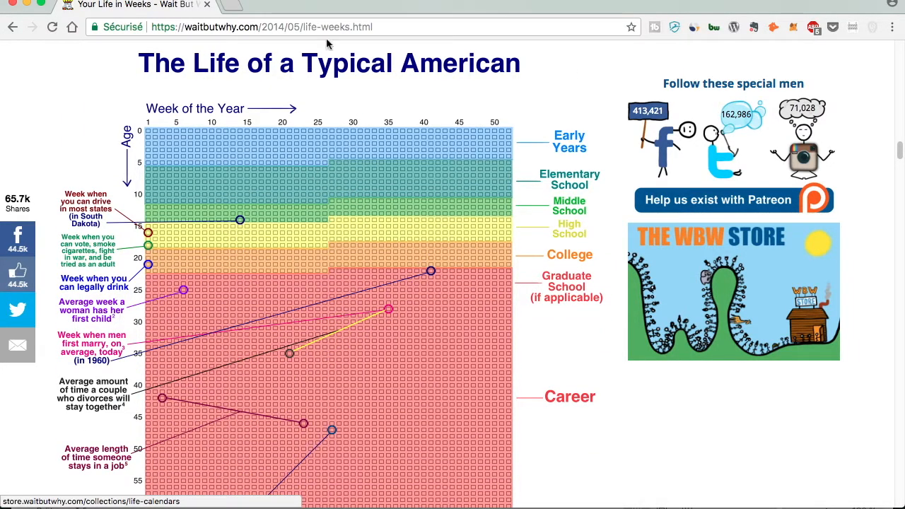
pyautogui.scroll(-2, 401, 251)
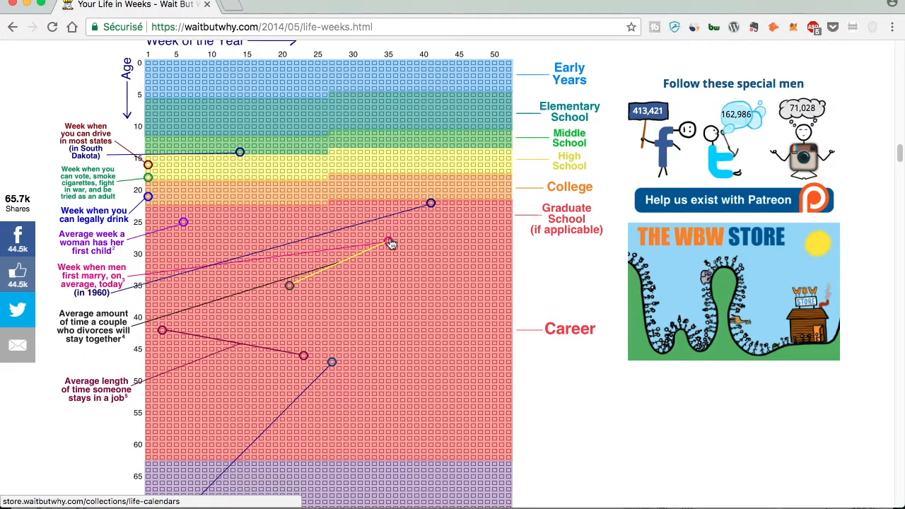
pyautogui.scroll(-5, 329, 303)
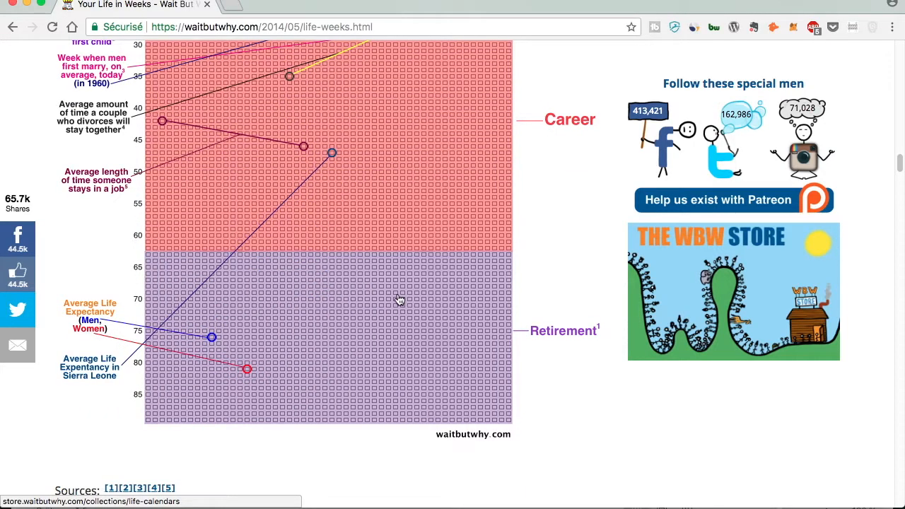
pyautogui.scroll(9, 400, 299)
pyautogui.scroll(-2, 399, 300)
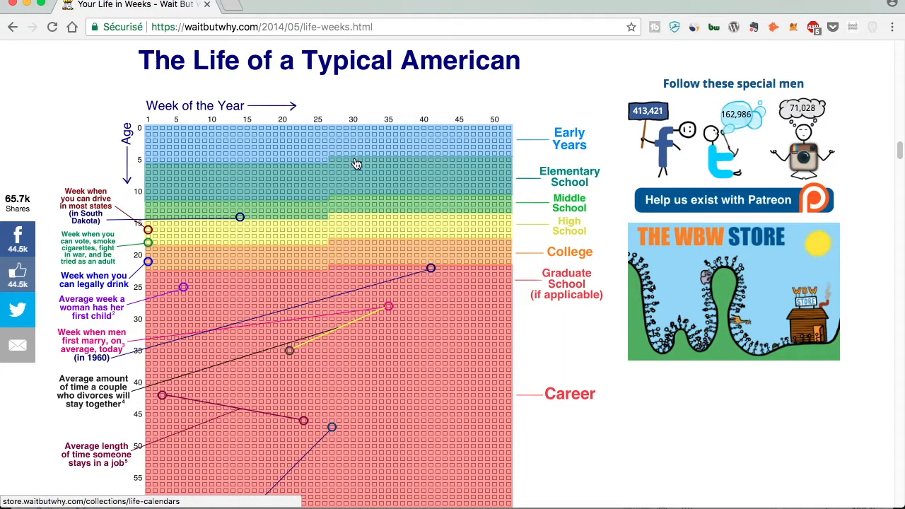
# Examine the blank "You?" life-in-weeks chart, including its week columns and age rows down to the end.
pyautogui.scroll(-20, 356, 157)
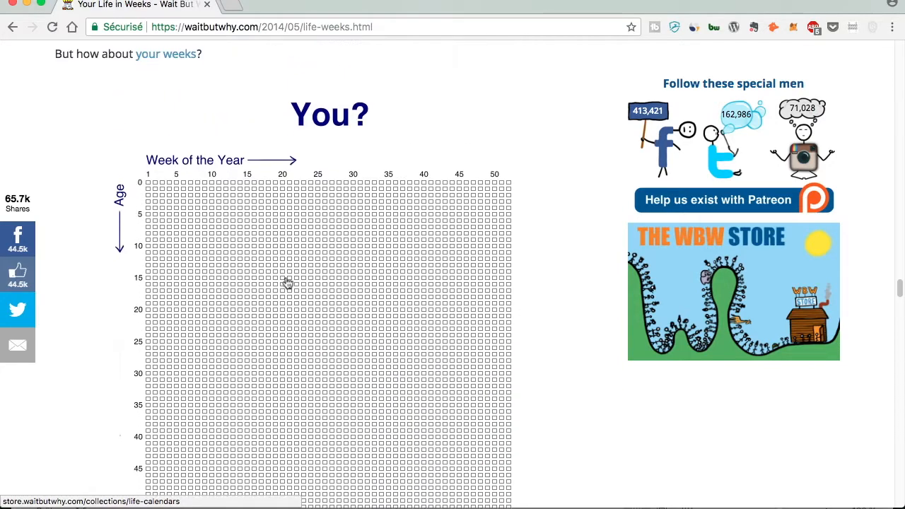
pyautogui.scroll(1, 288, 283)
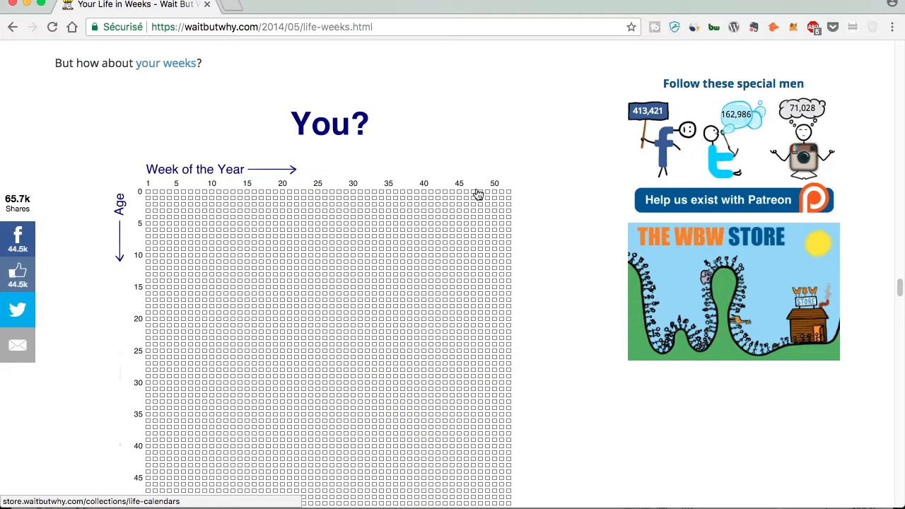
pyautogui.scroll(-7, 353, 230)
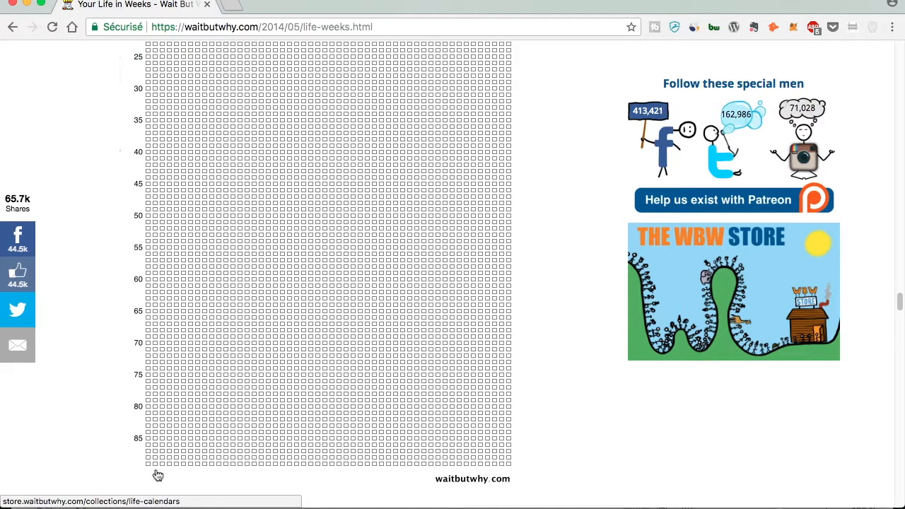
pyautogui.scroll(7, 222, 389)
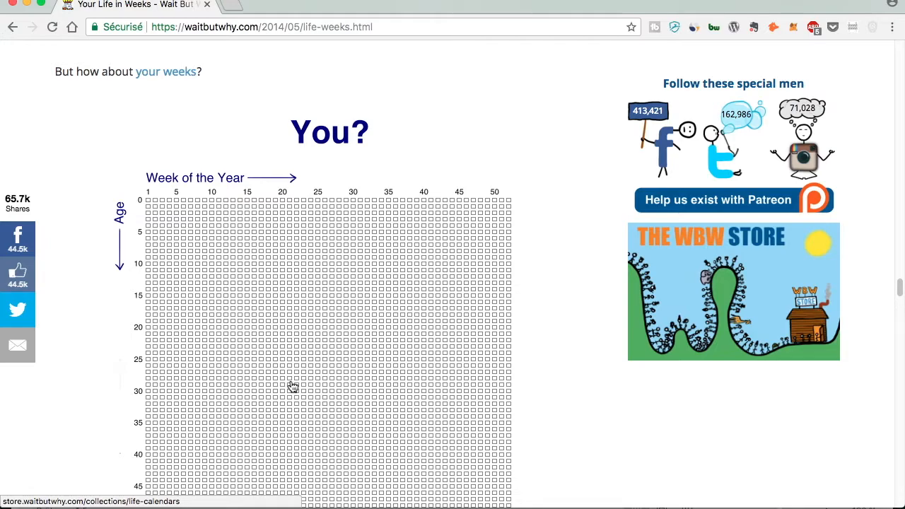
pyautogui.scroll(-1, 293, 388)
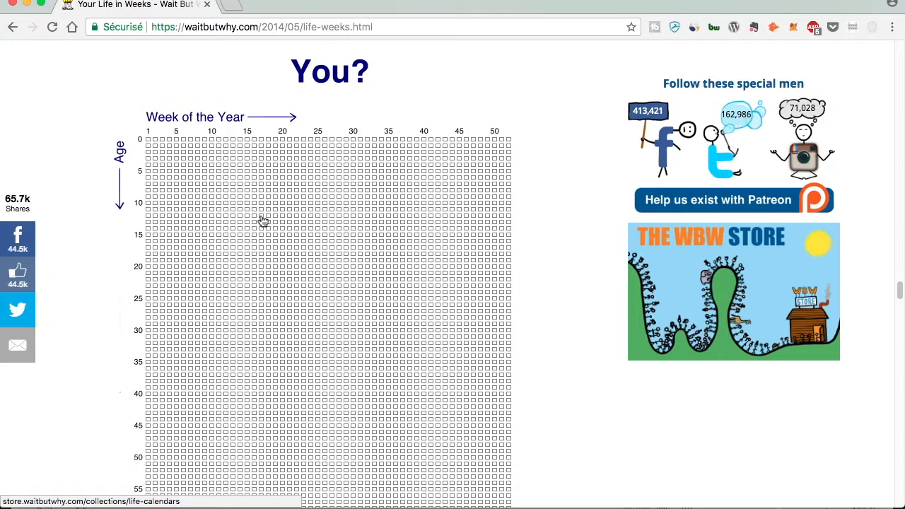
# Switch to the blank Excel workbook, enter the label "Date de naissance" in B2 and widen column B to fit it.
pyautogui.click(27, 4)
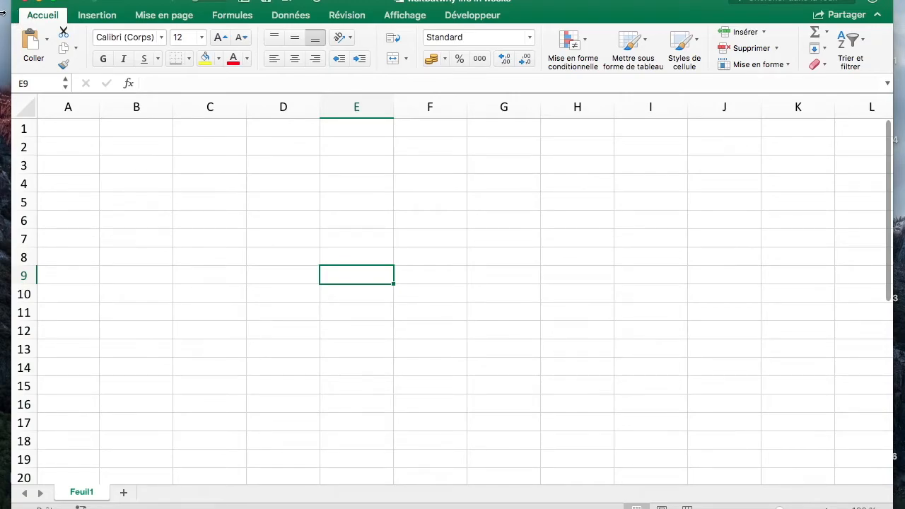
pyautogui.moveTo(2, 13); pyautogui.dragTo(0, 13)
pyautogui.click(462, 152)
pyautogui.click(135, 145)
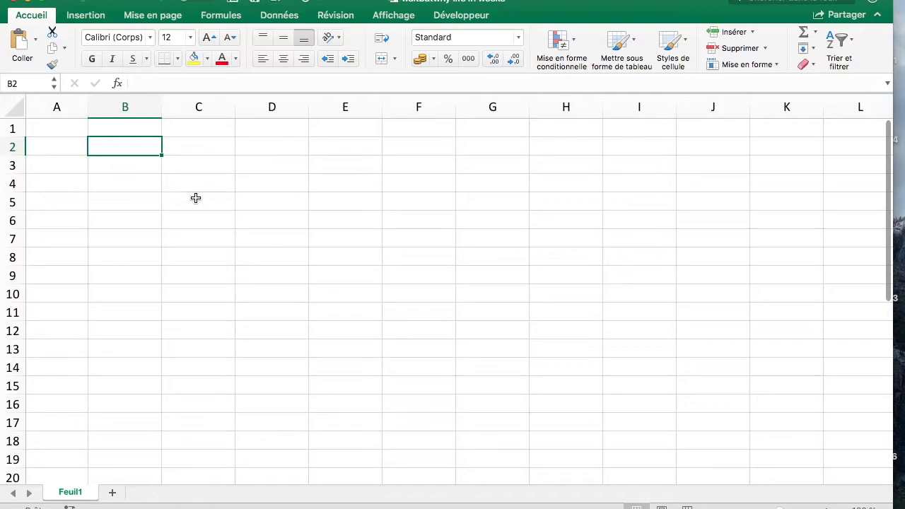
pyautogui.write('Date de naissance')
pyautogui.press('Return')
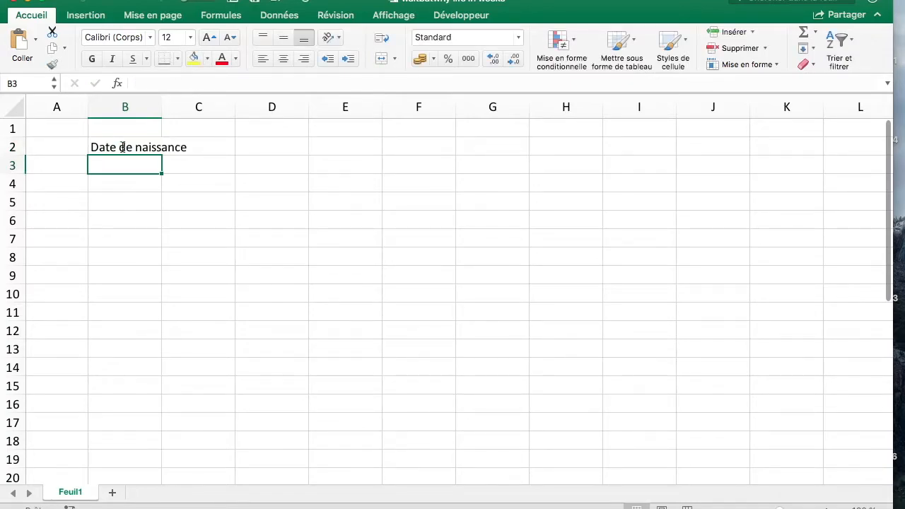
pyautogui.moveTo(161, 107); pyautogui.dragTo(202, 107)
pyautogui.click(256, 180)
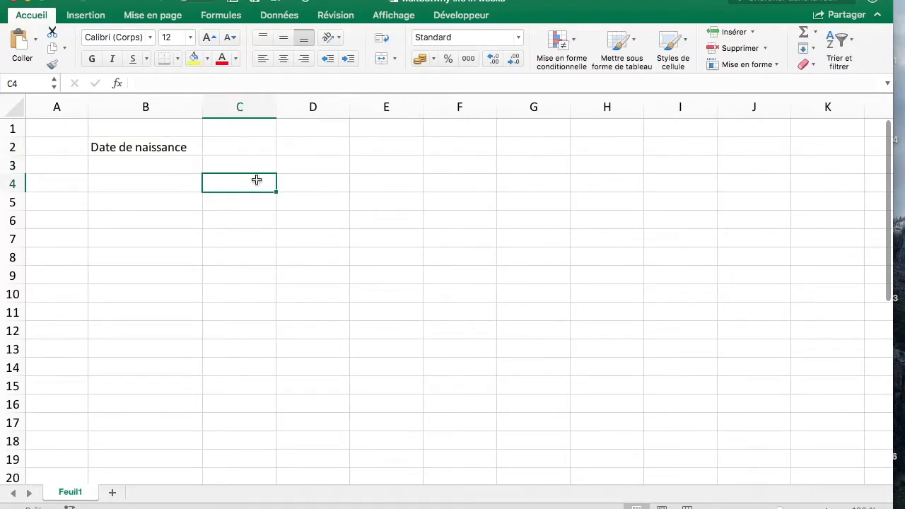
# Enter the date of birth in C2, beside the "Date de naissance" label.
pyautogui.press('Up')
pyautogui.press('Up')
pyautogui.press('Down')
pyautogui.press('Left')
pyautogui.press('Up')
pyautogui.press('Right')
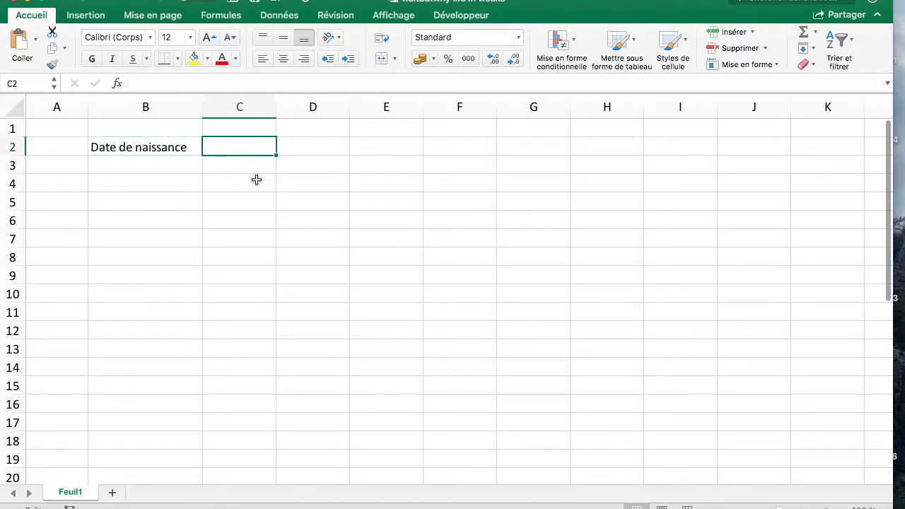
pyautogui.write('12/05/1985')
pyautogui.press('Return')
pyautogui.press('Left')
pyautogui.write('=')
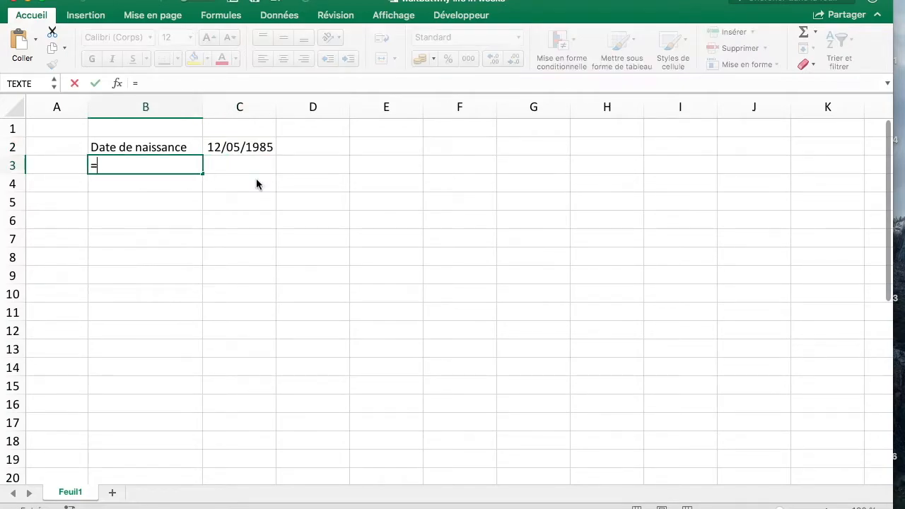
pyautogui.write('auj')
pyautogui.press('Tab')
pyautogui.press('Escape')
pyautogui.press('Right')
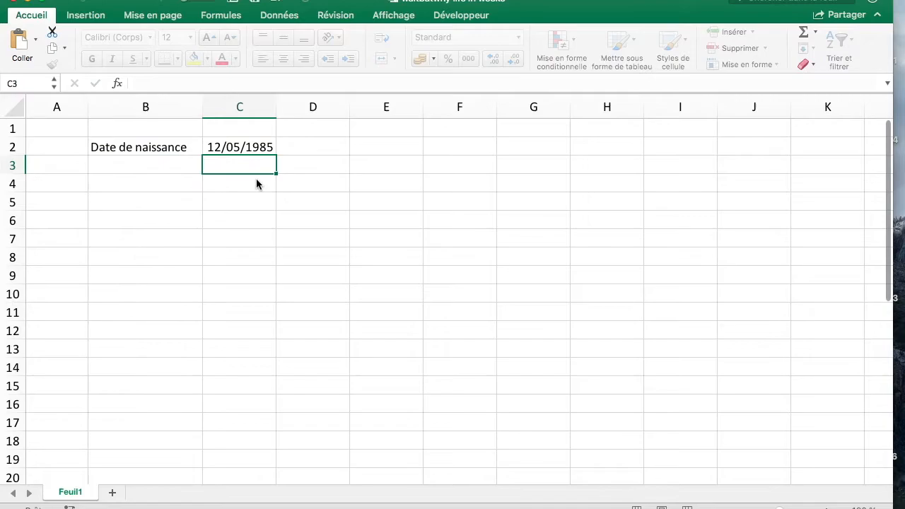
# Enter the formula =AUJOURDHUI() in C3, directly below the date of birth.
pyautogui.write('=auj')
pyautogui.press('Tab')
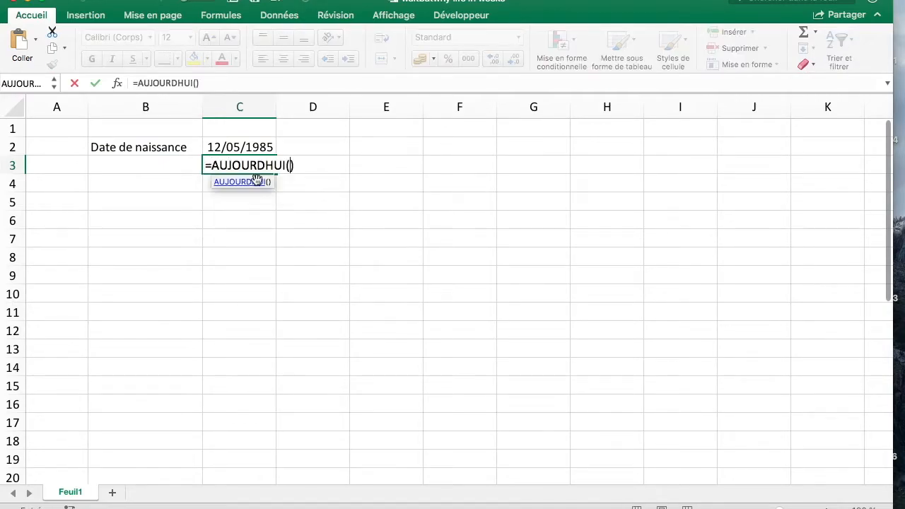
pyautogui.hotkey('shift', 'Tab')
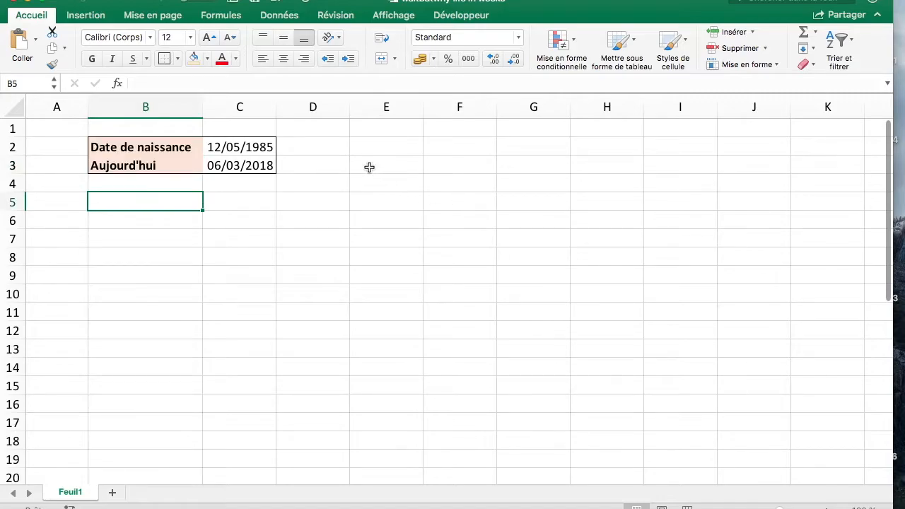
# Enter the heading "Années" in D5 with the numbers 1 and 2 beneath it in D6 and D7.
pyautogui.click(369, 168)
pyautogui.click(378, 203)
pyautogui.click(343, 204)
pyautogui.click(378, 205)
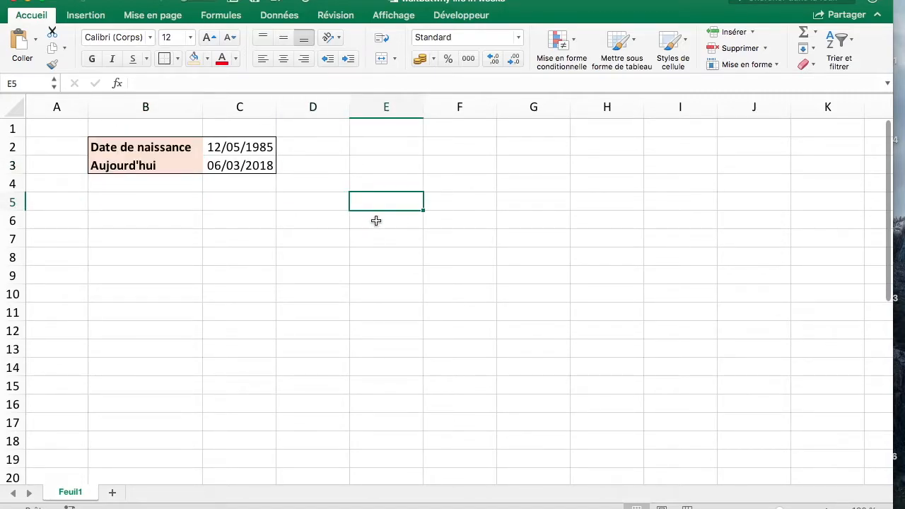
pyautogui.click(343, 203)
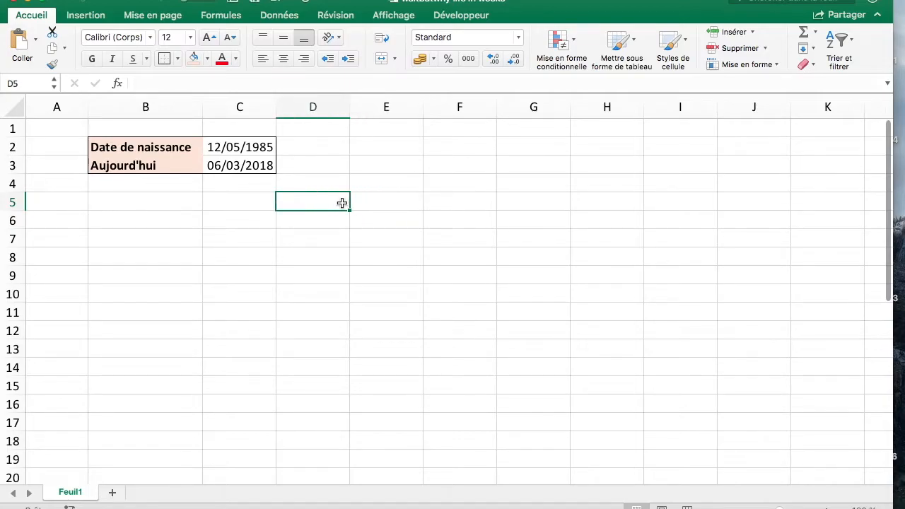
pyautogui.write('Années')
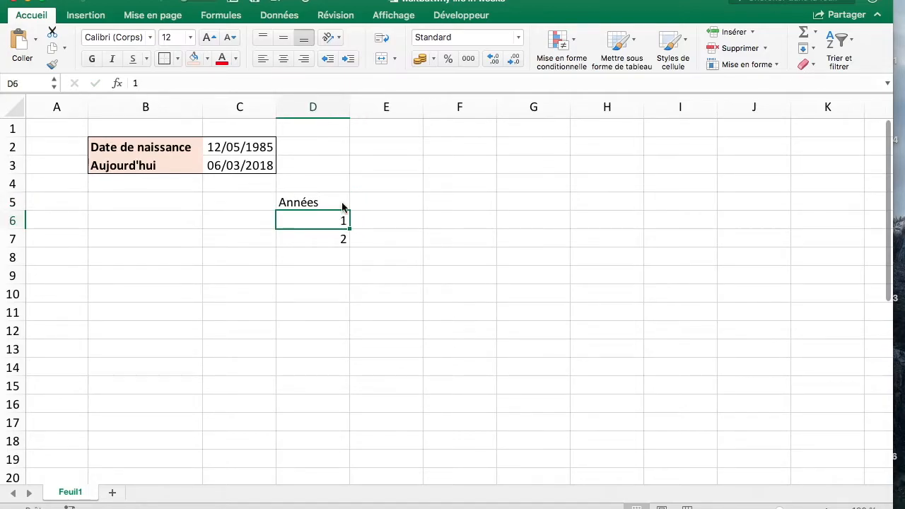
# Enter the heading "Semaines" in E4, one row above and one column beyond the "Années" heading.
pyautogui.press('Right')
pyautogui.press('Left')
pyautogui.press('Up')
pyautogui.press('Right')
pyautogui.press('Up')
pyautogui.press('Up')
pyautogui.press('Down')
pyautogui.write('Semaines')
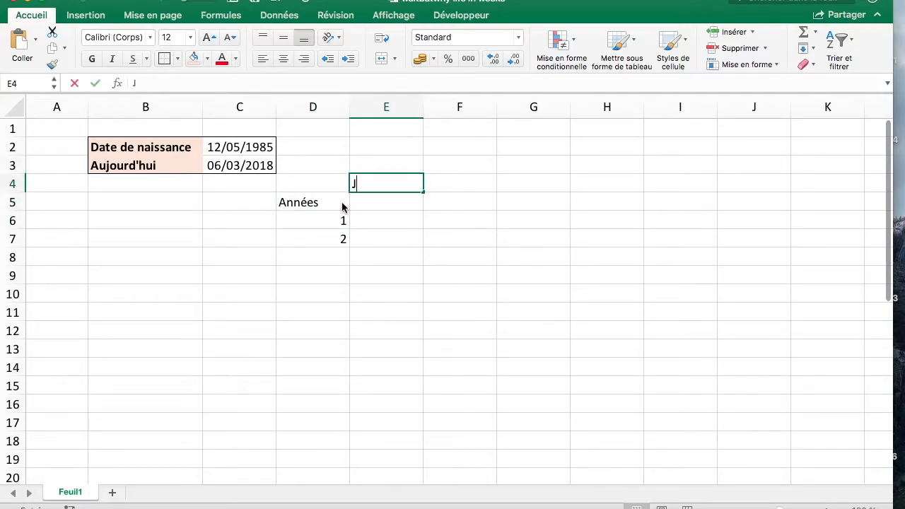
pyautogui.press('Return')
# Number the weeks across row 5, starting with 1 in E5 and 2 in F5 and extending the series to 52 in BD5.
pyautogui.write('1')
pyautogui.press('Right')
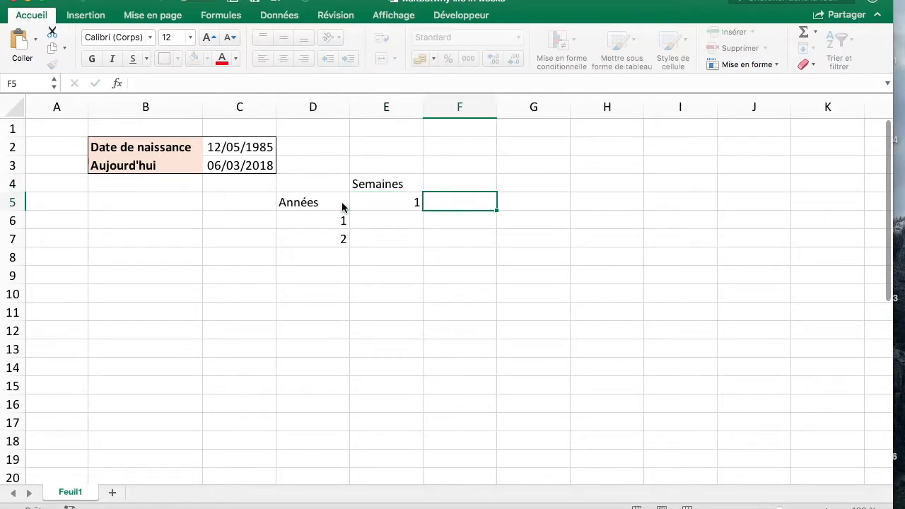
pyautogui.write('2')
pyautogui.press('Return')
pyautogui.click(396, 202)
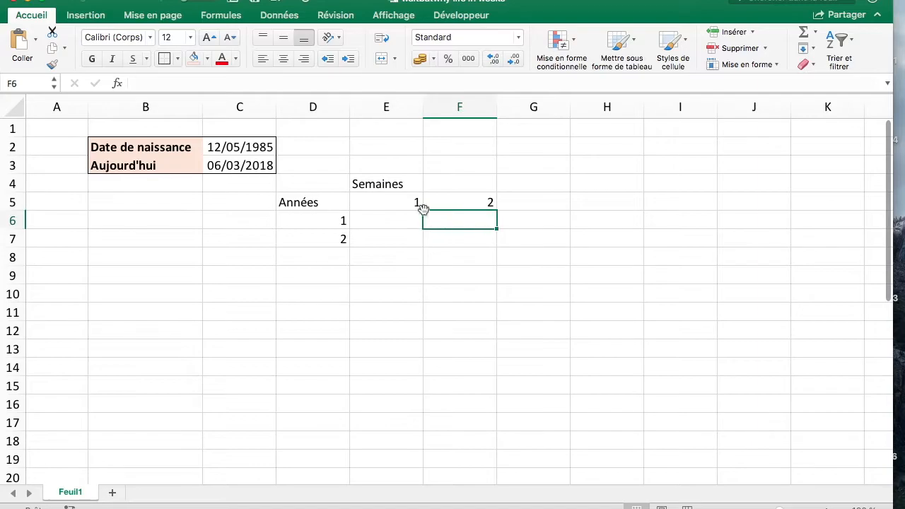
pyautogui.moveTo(420, 206); pyautogui.dragTo(367, 201)
pyautogui.moveTo(425, 249); pyautogui.dragTo(423, 241)
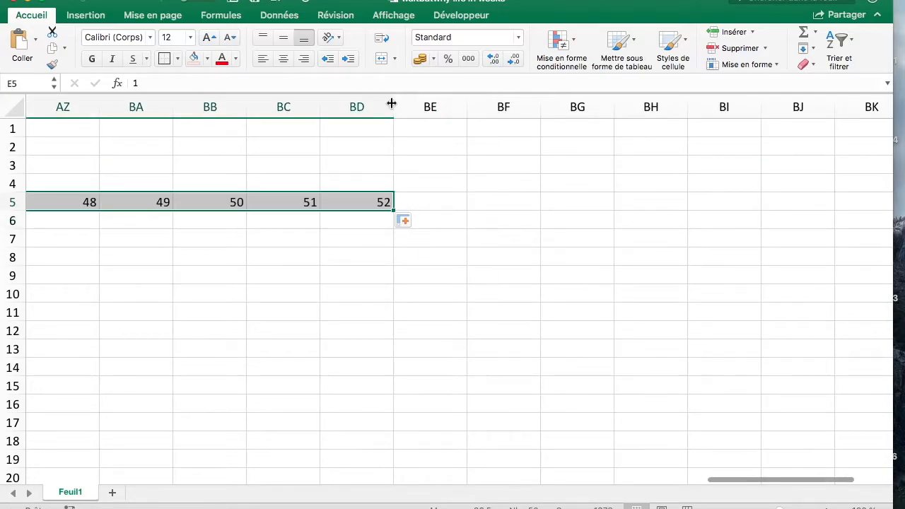
# Autofit the widths of columns A through BD to their contents.
pyautogui.click(391, 104)
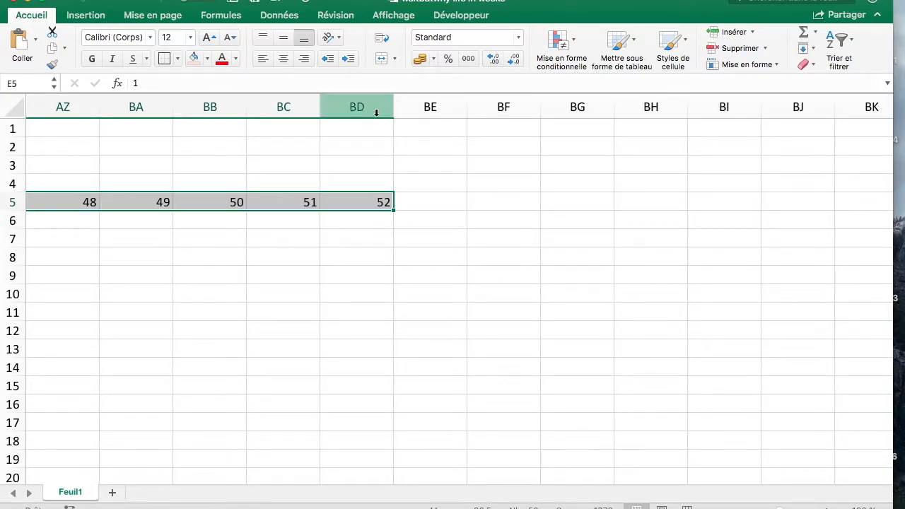
pyautogui.click(377, 109)
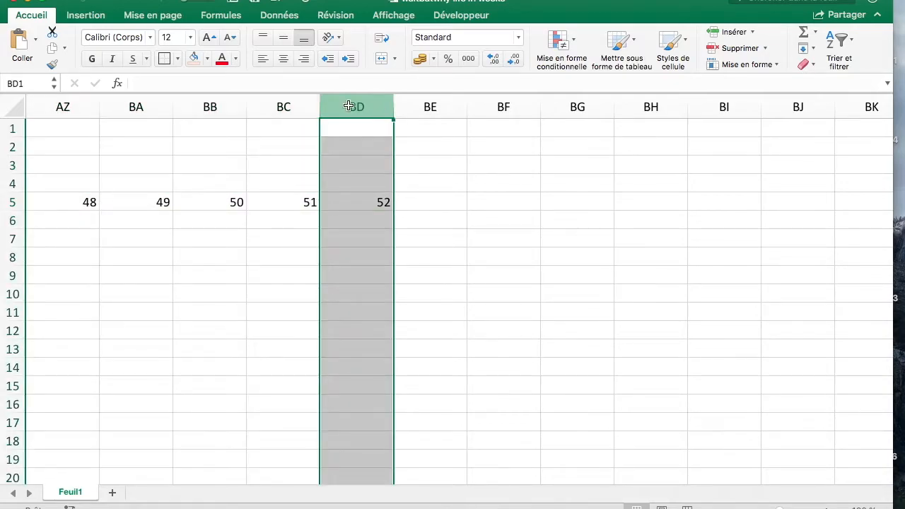
pyautogui.hotkey('ctrl', 'shift', 'Left')
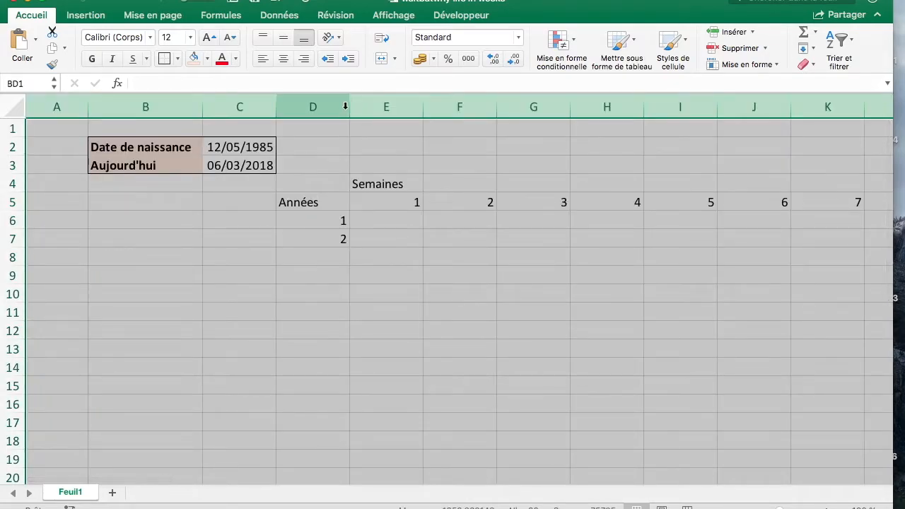
pyautogui.doubleClick(345, 106)
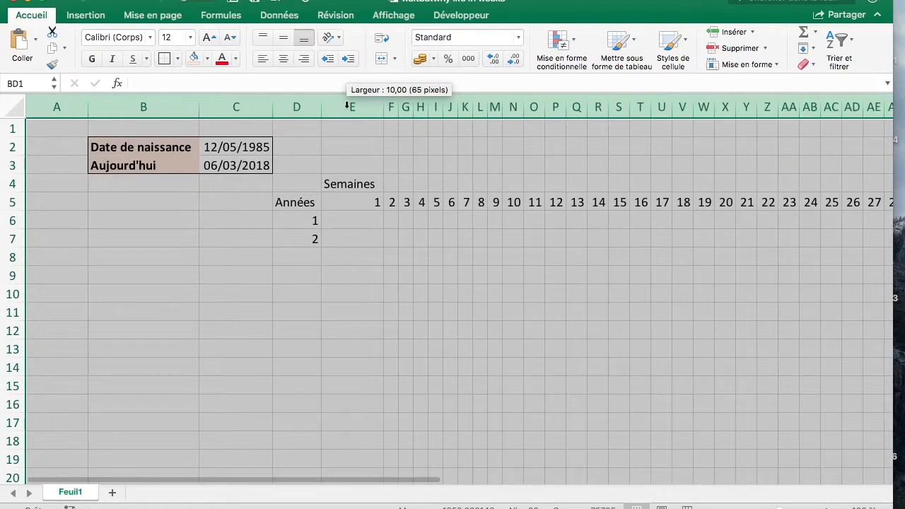
pyautogui.click(530, 253)
pyautogui.moveTo(429, 481); pyautogui.dragTo(458, 461)
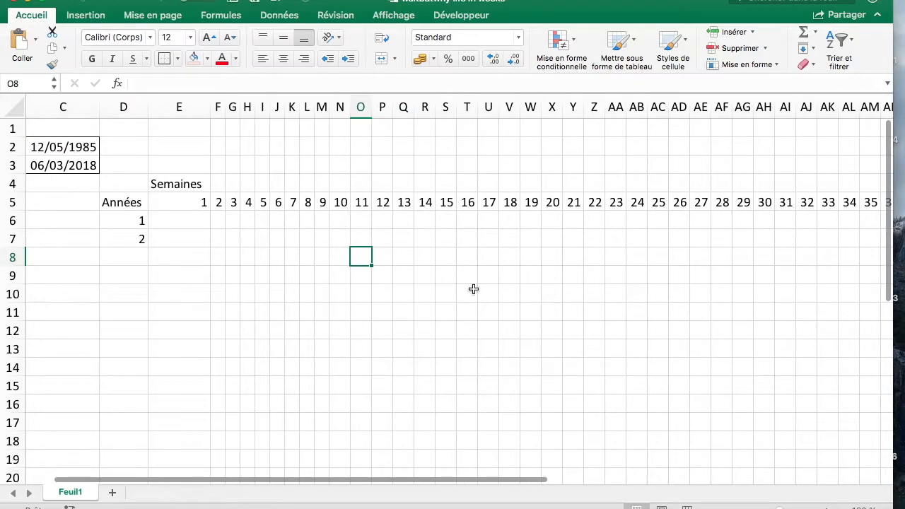
# Look up the width of column Z and give columns E through R the same width so all week columns match.
pyautogui.click(592, 107)
pyautogui.rightClick(593, 107)
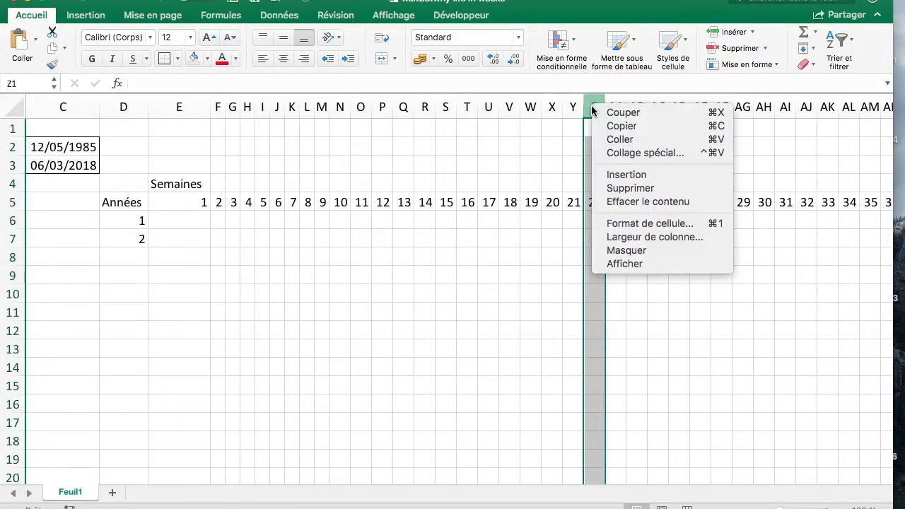
pyautogui.click(650, 239)
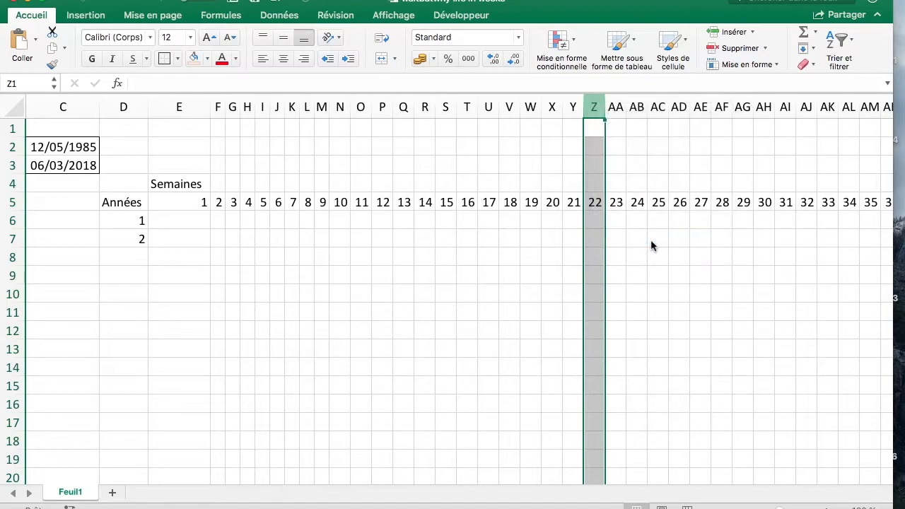
pyautogui.click(641, 259)
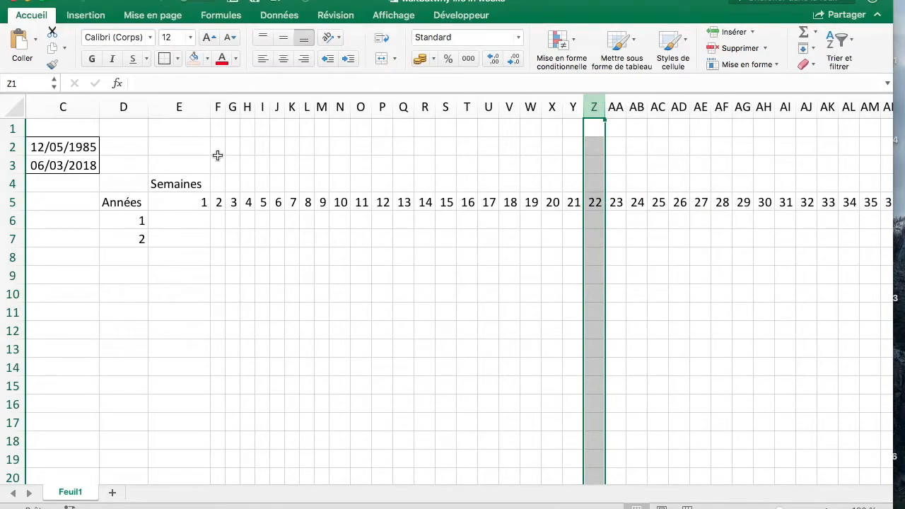
pyautogui.moveTo(177, 105); pyautogui.dragTo(418, 108)
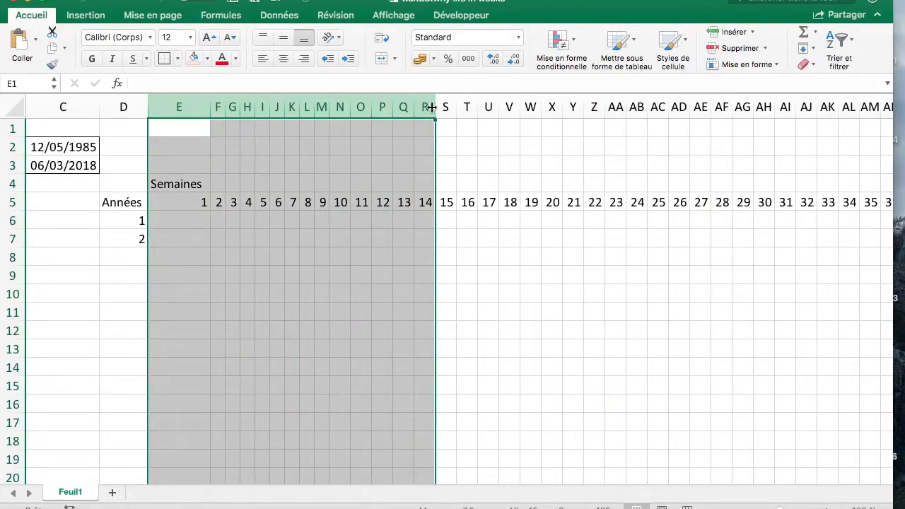
pyautogui.rightClick(425, 107)
pyautogui.click(487, 243)
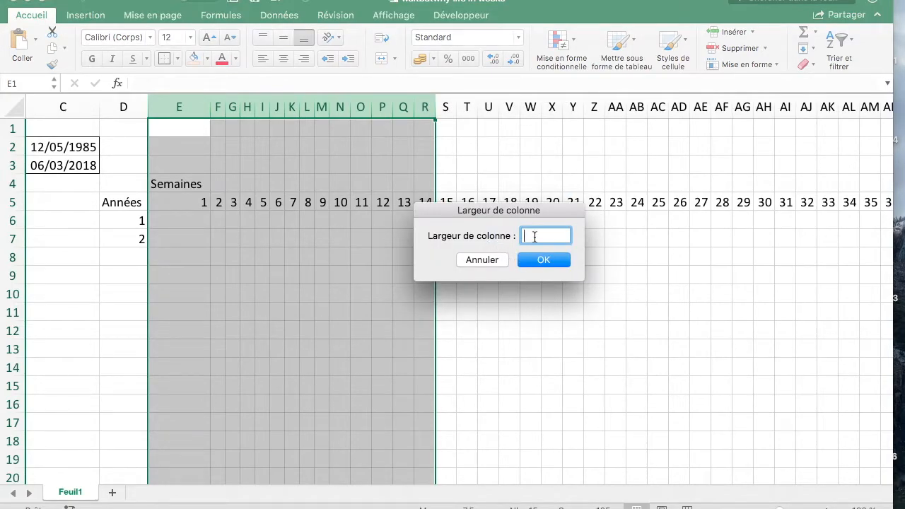
pyautogui.press('Return')
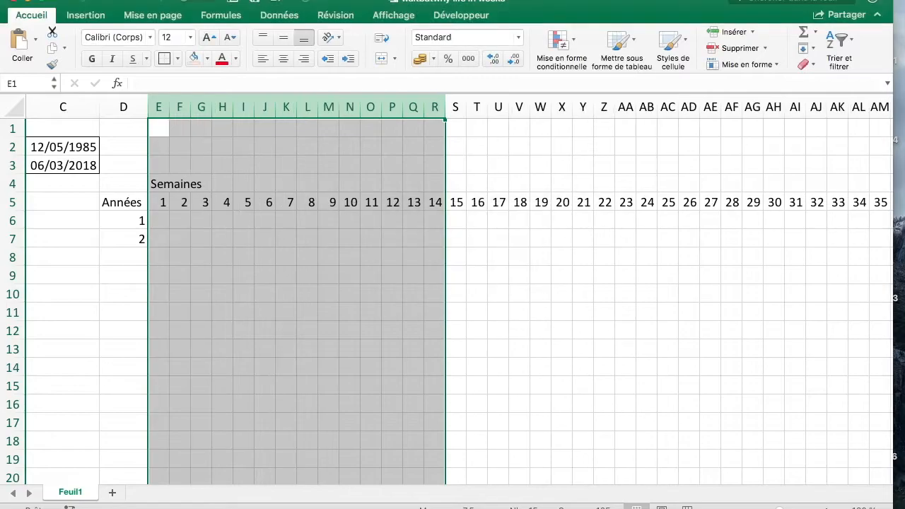
pyautogui.click(527, 314)
pyautogui.click(379, 281)
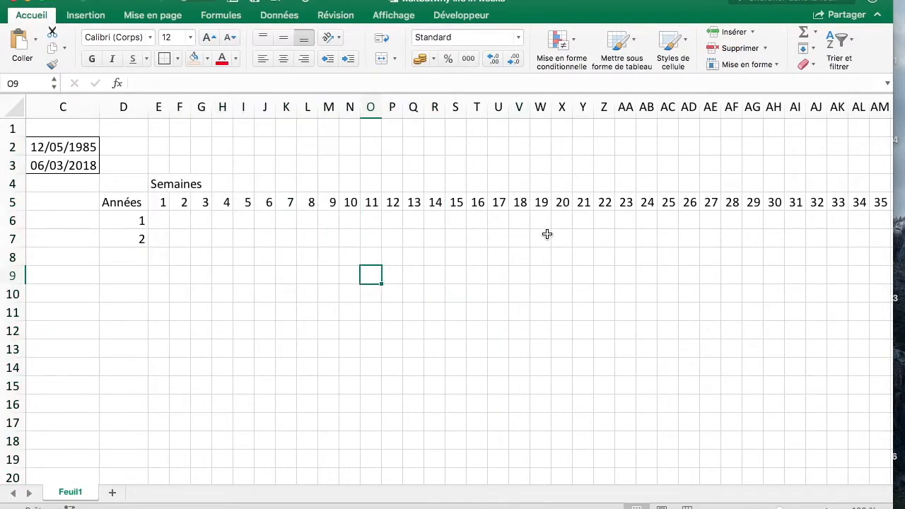
# Extend the year numbers beneath "Années" in column D down to 114 in D119.
pyautogui.click(559, 221)
pyautogui.press('Down')
pyautogui.press('Down')
pyautogui.press('Down')
pyautogui.press('Up')
pyautogui.press('Up')
pyautogui.press('Up')
pyautogui.press('Left')
pyautogui.press('Left')
pyautogui.press('Left')
pyautogui.press('Left')
pyautogui.press('Left')
pyautogui.press('Left')
pyautogui.press('Left')
pyautogui.press('Left')
pyautogui.press('Left')
pyautogui.press('Left')
pyautogui.press('Left')
pyautogui.press('Left')
pyautogui.press('Left')
pyautogui.press('Left')
pyautogui.press('Left')
pyautogui.press('Left')
pyautogui.press('Left')
pyautogui.press('Left')
pyautogui.press('Left')
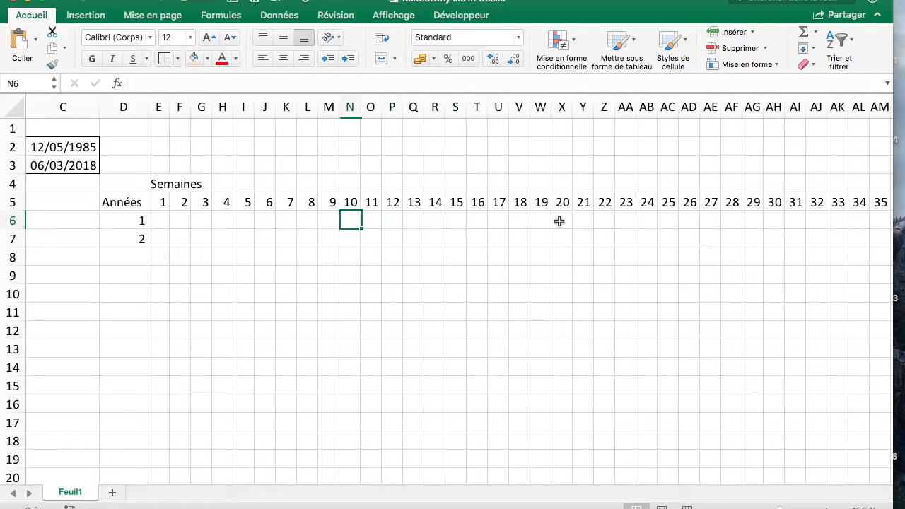
pyautogui.press('Left')
pyautogui.press('Down')
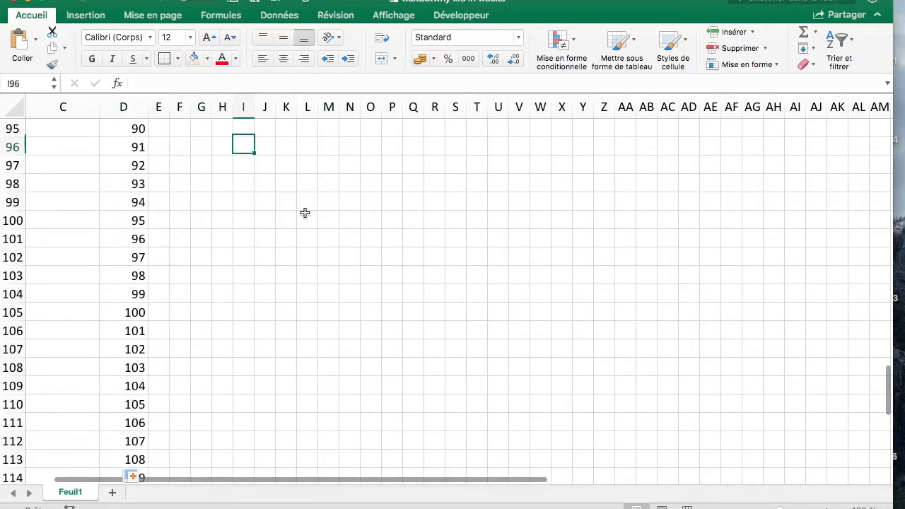
# Clear the year numbers 91 to 114 in D96:D119 so the series stops at 90.
pyautogui.press('Down')
pyautogui.press('Left')
pyautogui.press('Up')
pyautogui.press('Up')
pyautogui.press('Left')
pyautogui.press('Left')
pyautogui.press('Left')
pyautogui.press('Down')
pyautogui.press('Left')
pyautogui.hotkey('ctrl', 'shift', 'Down')
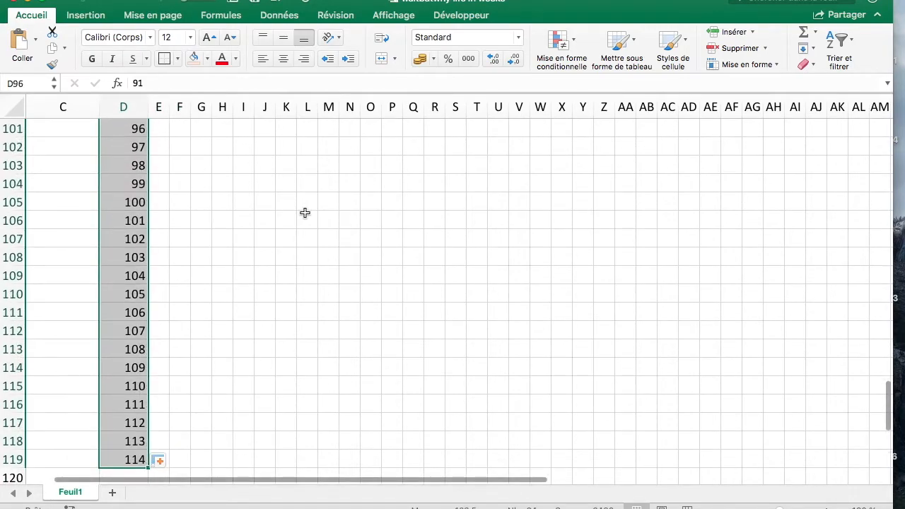
pyautogui.press('Delete')
# Review the whole life-in-weeks grid, covering years 1 to 90 and weeks 1 to 52, at a reduced zoom.
pyautogui.scroll(5, 306, 215)
pyautogui.press('Up')
pyautogui.press('Right')
pyautogui.hotkey('ctrl', 'Up')
pyautogui.press('Down')
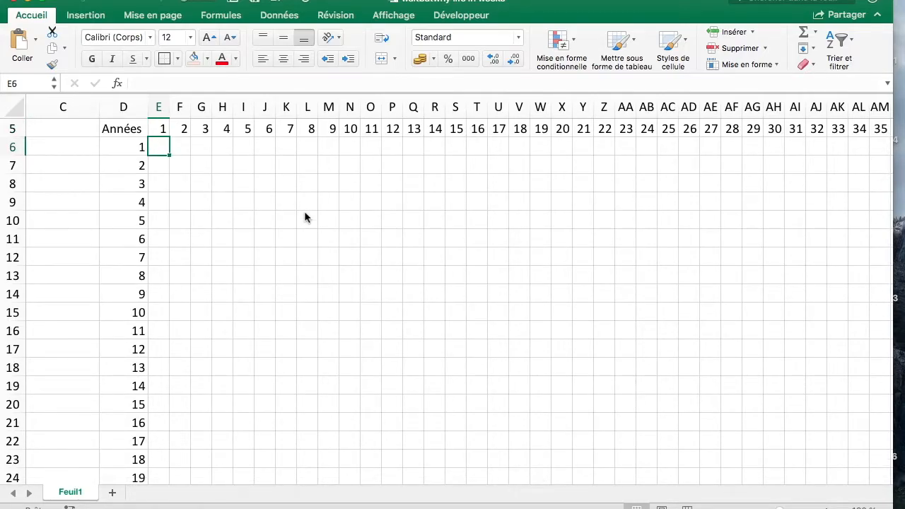
pyautogui.press('Down')
pyautogui.press('Down')
pyautogui.press('Up')
pyautogui.press('Up')
pyautogui.press('Up')
pyautogui.press('Down')
pyautogui.press('Down')
pyautogui.press('Down')
pyautogui.scroll(-5, 731, 481)
pyautogui.scroll(-5, 591, 483)
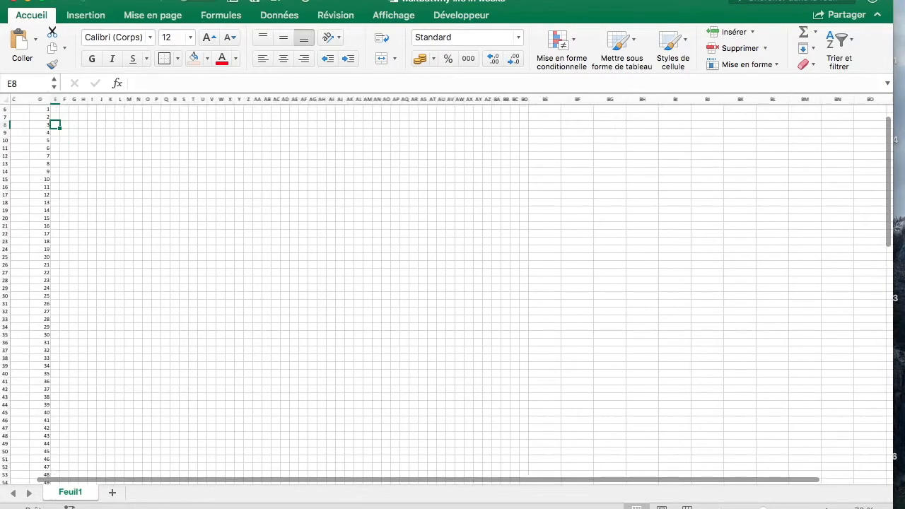
pyautogui.scroll(-5, 150, 142)
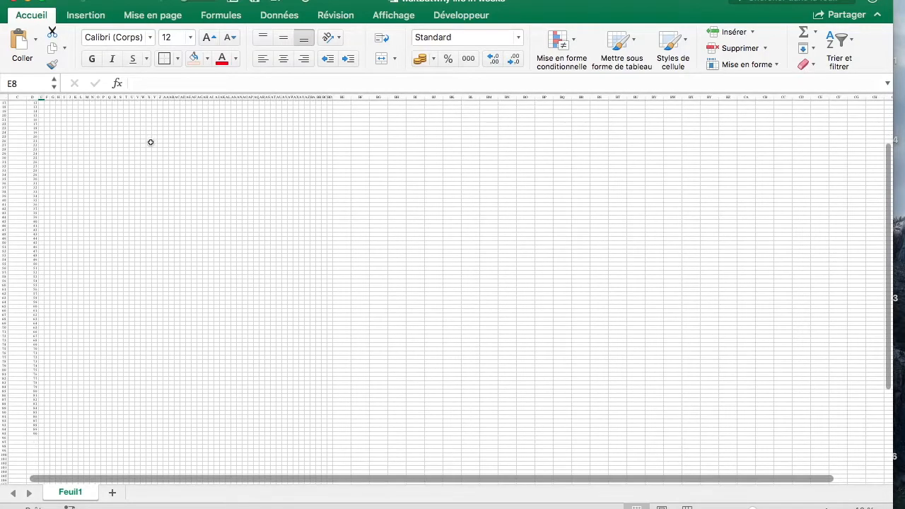
pyautogui.moveTo(38, 413); pyautogui.dragTo(333, 117)
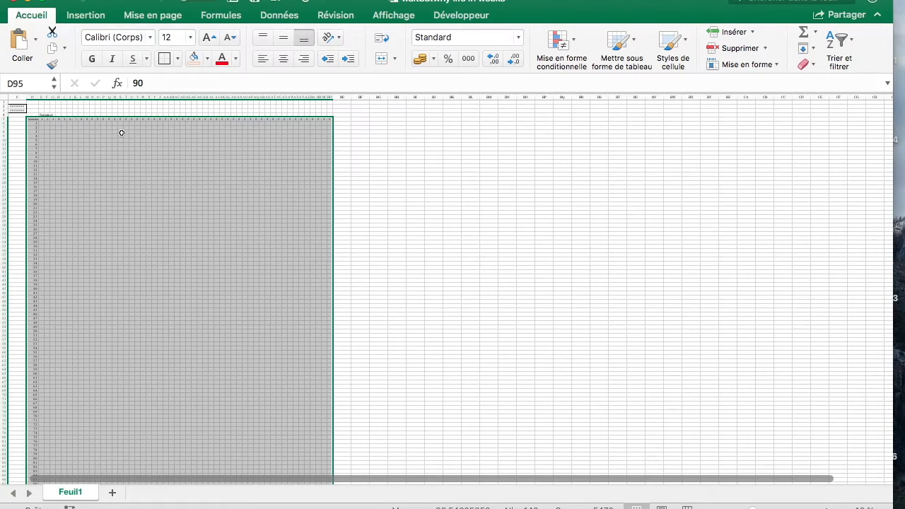
pyautogui.moveTo(752, 508); pyautogui.dragTo(775, 508)
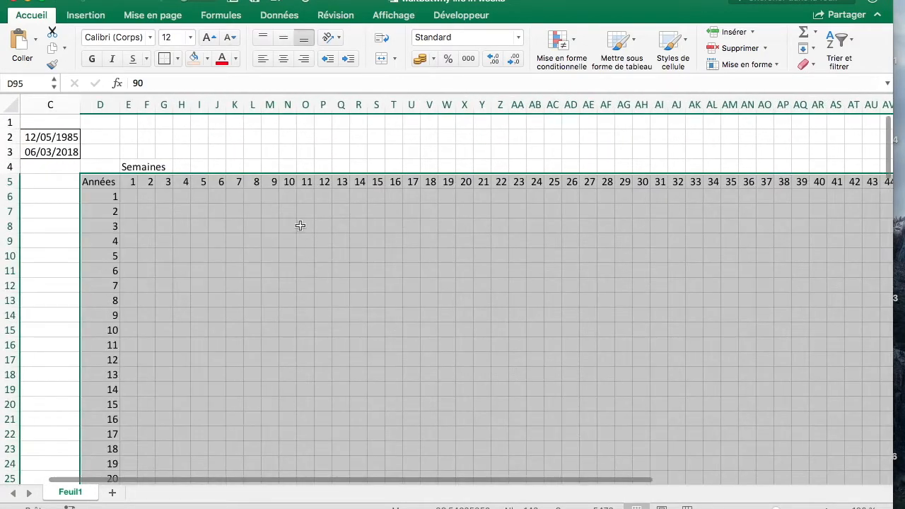
# Mark week 9 of year 2 in M7 with an "X" and give the cell a light orange fill.
pyautogui.click(269, 211)
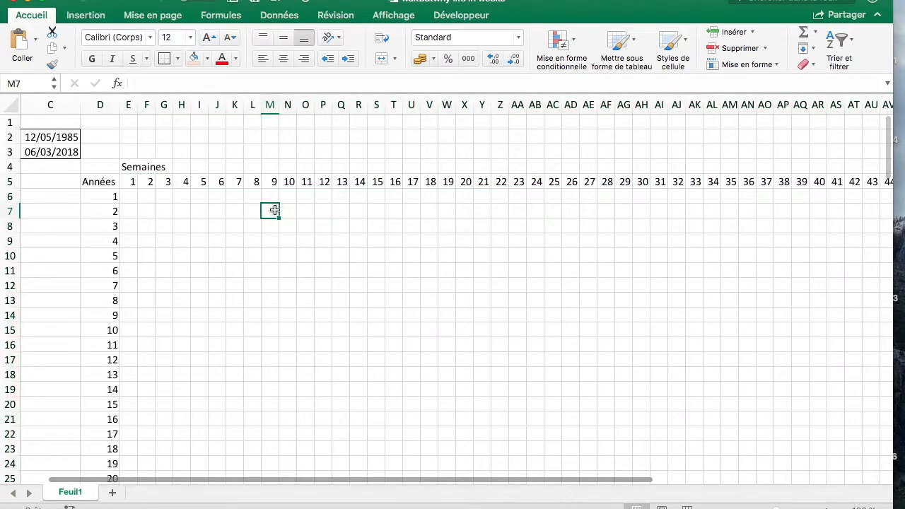
pyautogui.write('X')
pyautogui.press('Tab')
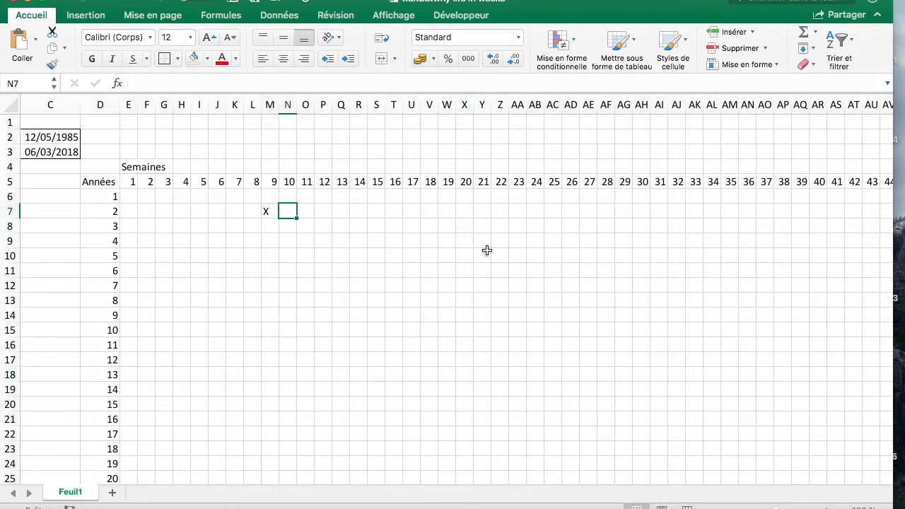
pyautogui.press('Left')
pyautogui.press('Left')
pyautogui.press('Right')
pyautogui.press('Down')
pyautogui.press('Up')
pyautogui.press('Left')
pyautogui.press('Right')
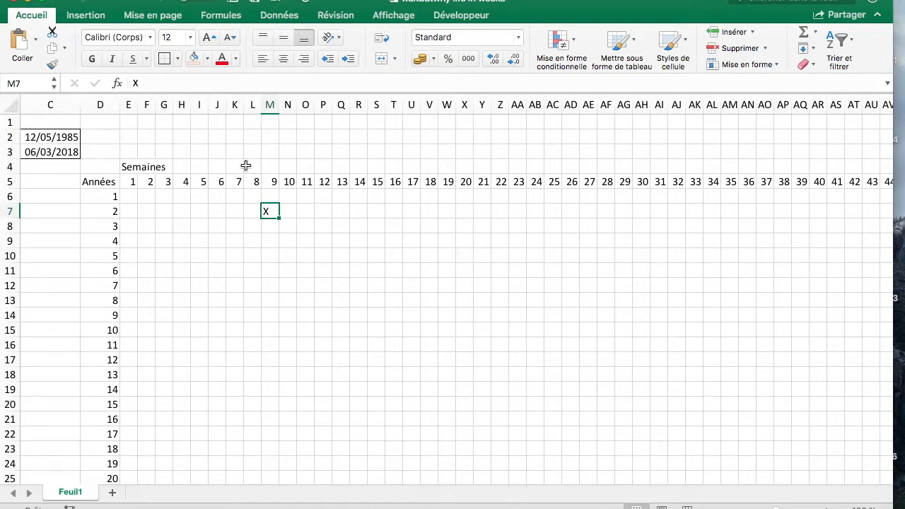
pyautogui.click(194, 58)
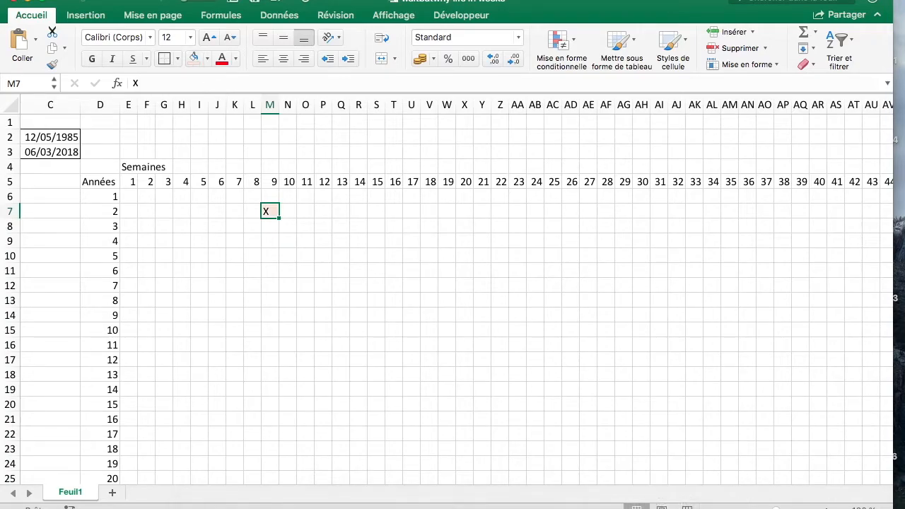
# Switch to the Wait But Why article in the browser and examine the colored life stages in "The Life of a Typical American" chart.
pyautogui.click(662, 502)
pyautogui.scroll(15, 259, 185)
pyautogui.scroll(7, 259, 185)
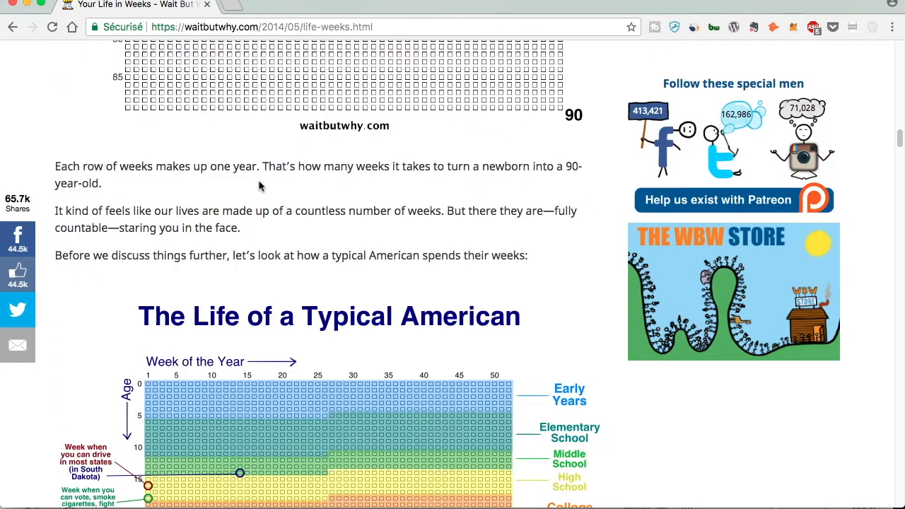
pyautogui.scroll(-7, 313, 273)
pyautogui.scroll(3, 333, 252)
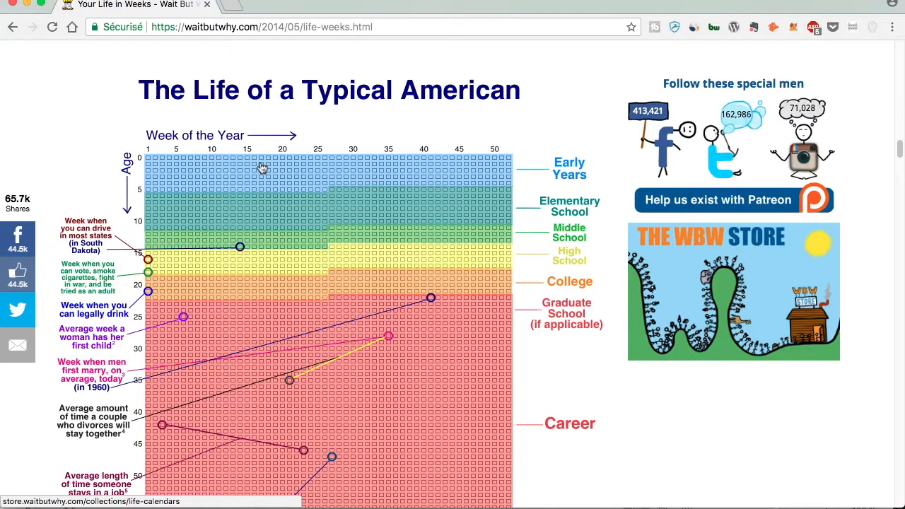
pyautogui.scroll(-3, 342, 229)
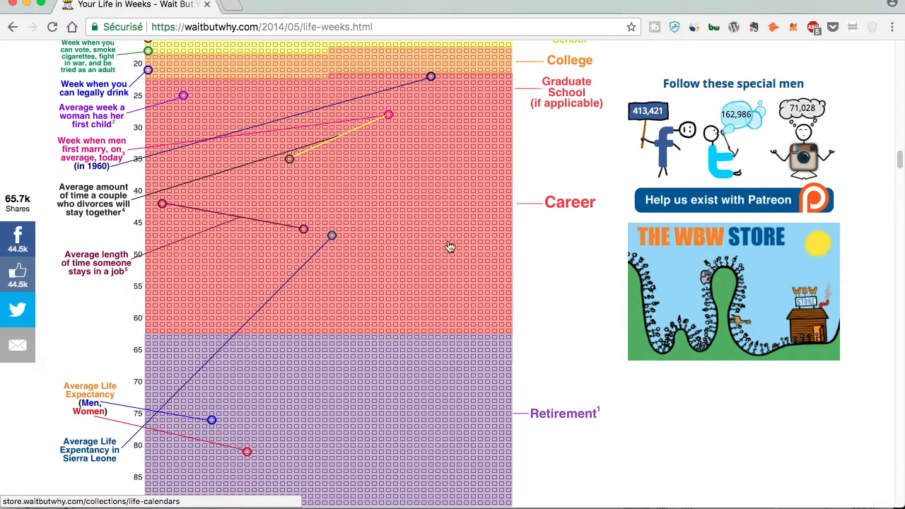
pyautogui.scroll(1, 410, 108)
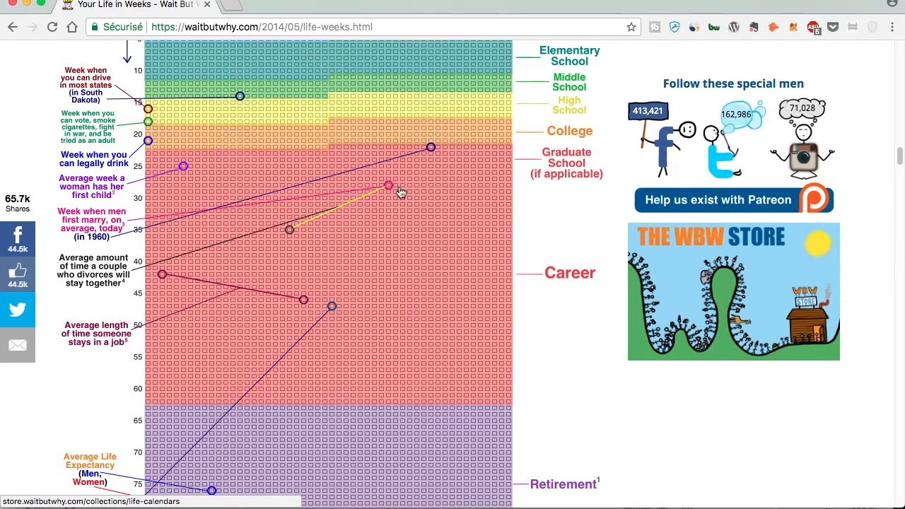
pyautogui.scroll(2, 372, 275)
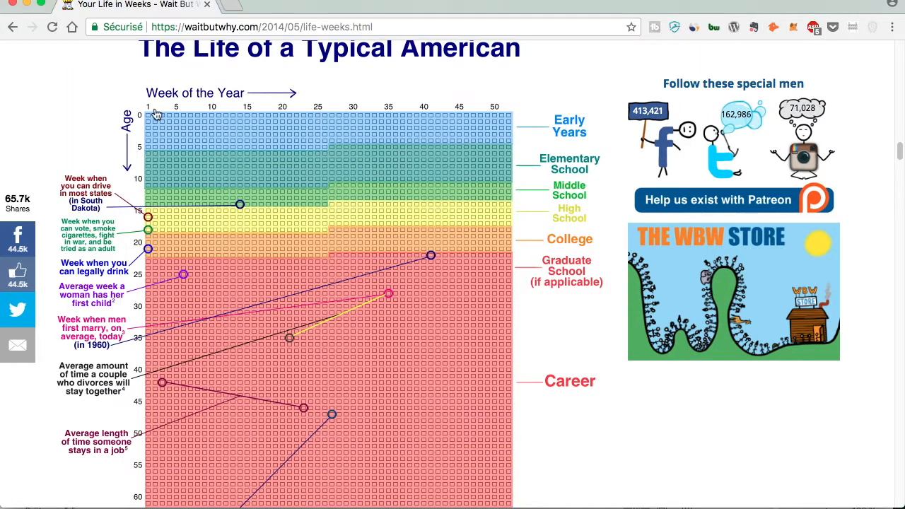
pyautogui.click(27, 5)
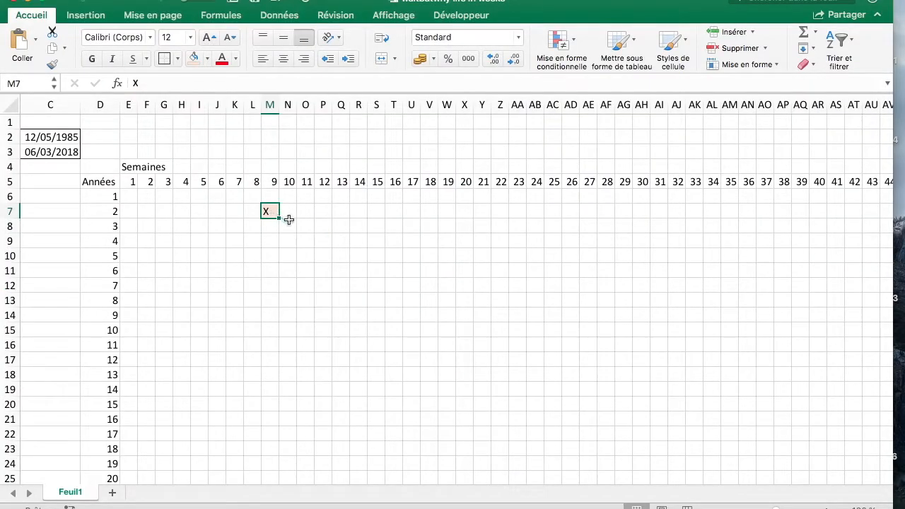
# Remove the "X" from cell M7 in the Excel grid.
pyautogui.click(306, 213)
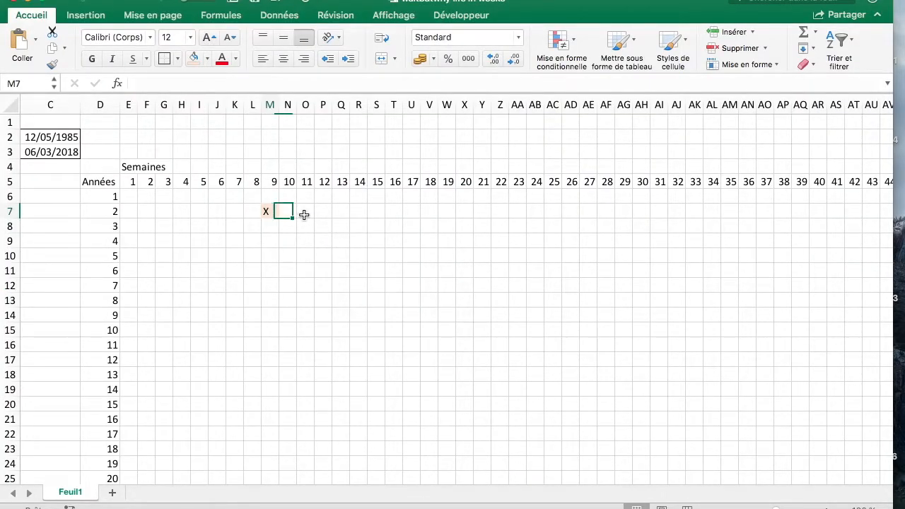
pyautogui.click(274, 213)
pyautogui.press('Right')
pyautogui.press('Right')
pyautogui.press('Right')
pyautogui.press('Left')
pyautogui.press('Left')
pyautogui.press('Left')
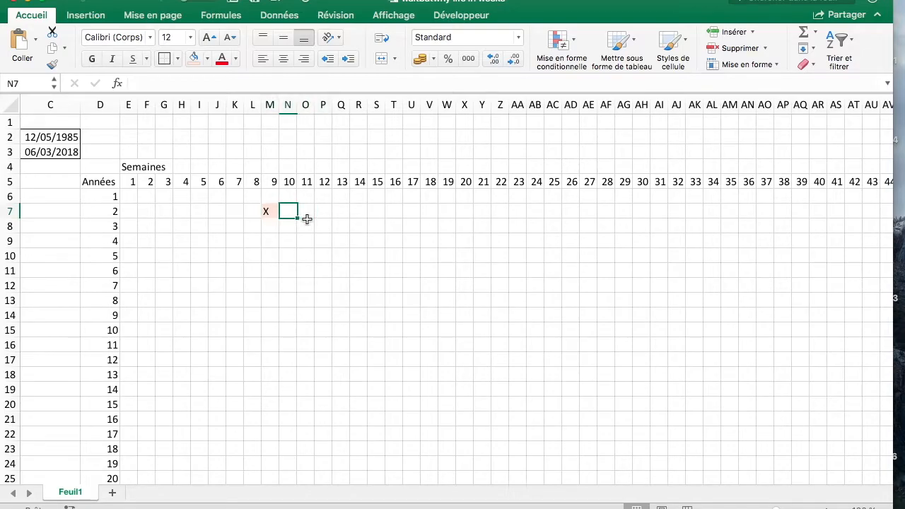
pyautogui.press('Left')
pyautogui.press('Right')
pyautogui.press('Delete')
pyautogui.press('Down')
pyautogui.press('Up')
pyautogui.press('Up')
pyautogui.press('Up')
pyautogui.press('Left')
pyautogui.press('Left')
pyautogui.press('Left')
pyautogui.press('Left')
pyautogui.press('Left')
pyautogui.press('Down')
pyautogui.press('Down')
pyautogui.press('Down')
pyautogui.press('Down')
pyautogui.press('Down')
pyautogui.press('Up')
pyautogui.press('Up')
pyautogui.press('Up')
pyautogui.press('Up')
pyautogui.press('Up')
pyautogui.press('Left')
pyautogui.press('Left')
pyautogui.press('Down')
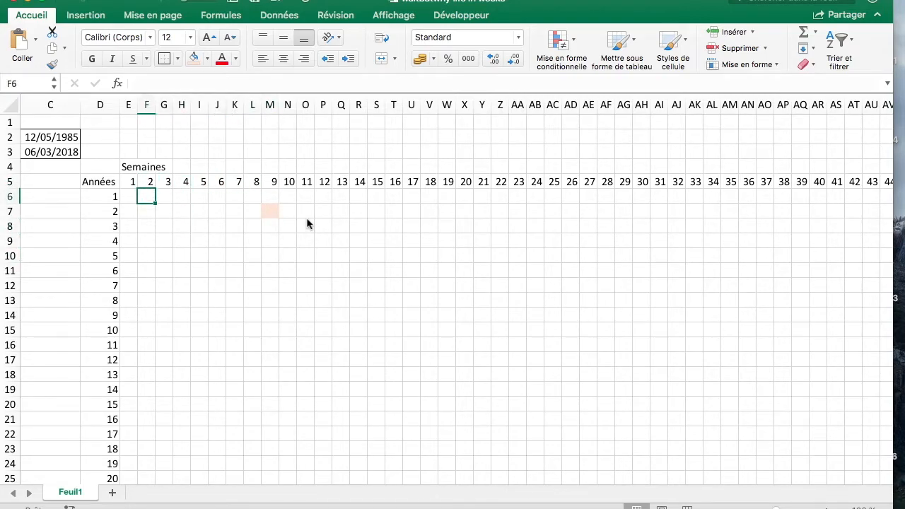
pyautogui.press('Down')
pyautogui.press('Down')
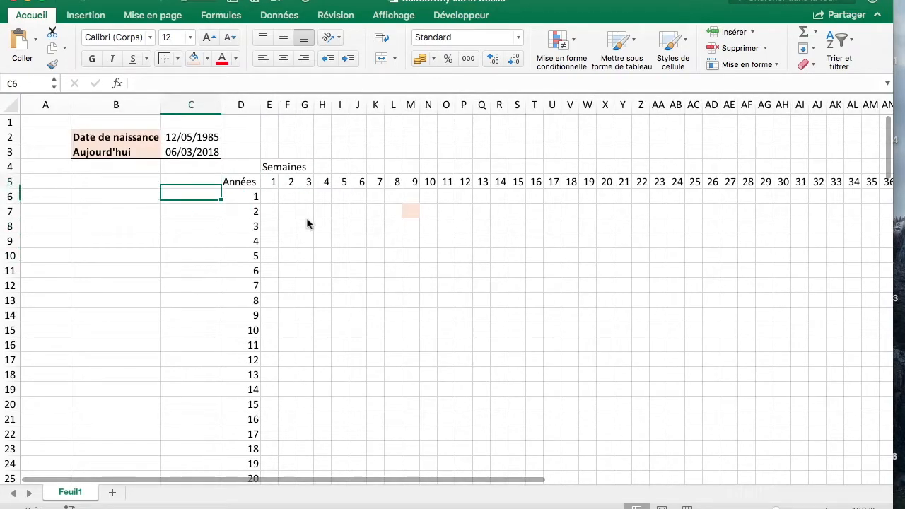
pyautogui.press('Up')
pyautogui.press('Up')
pyautogui.press('Right')
pyautogui.press('Right')
pyautogui.press('Down')
pyautogui.press('Down')
pyautogui.press('Up')
pyautogui.press('Up')
pyautogui.press('Down')
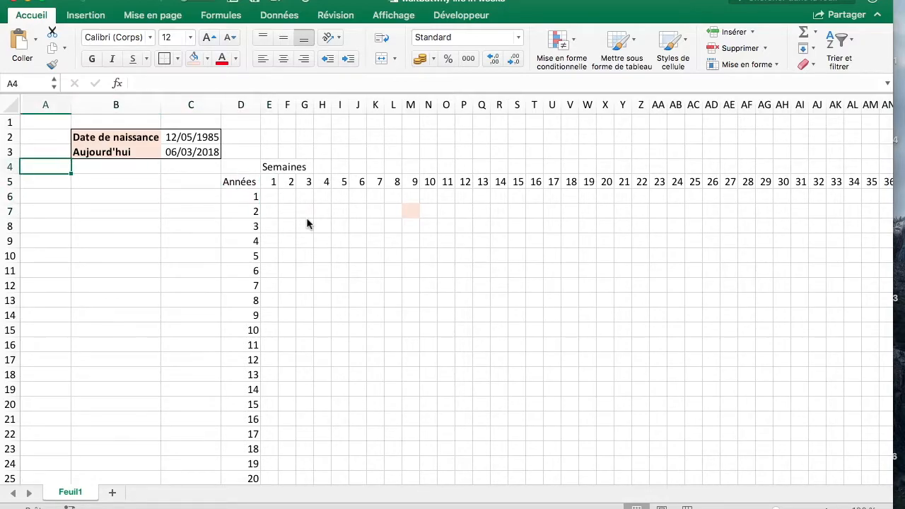
# Add the label "Age en jours" in B4 and calculate the age in C4 with the formula =C3-C2.
pyautogui.press('Right')
pyautogui.write('Age en jours')
pyautogui.press('Tab')
pyautogui.write('=')
pyautogui.press('Up')
pyautogui.write('-')
pyautogui.press('Up')
pyautogui.press('Up')
pyautogui.press('Return')
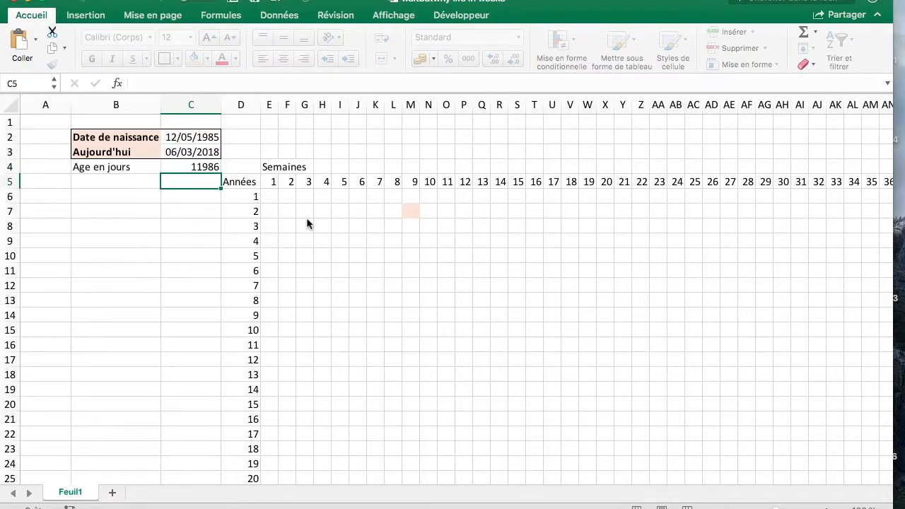
pyautogui.click(204, 140)
pyautogui.press('Down')
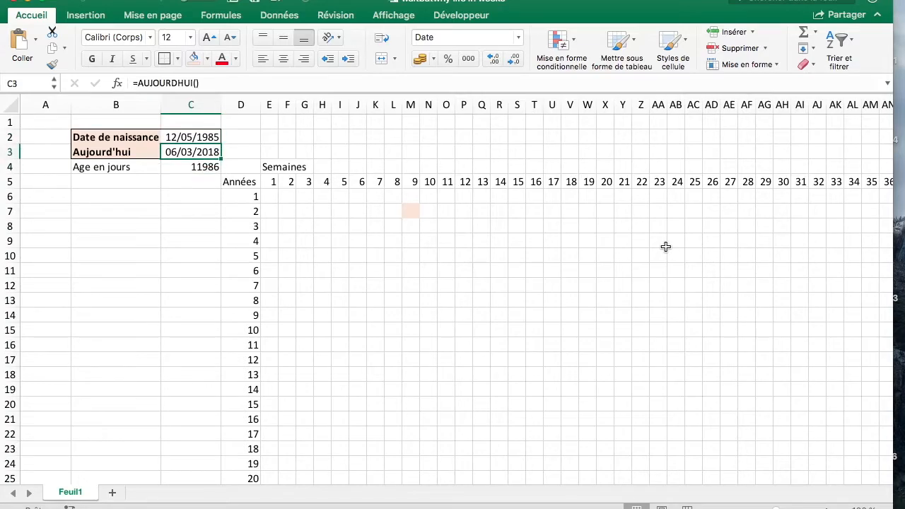
pyautogui.press('Down')
pyautogui.press('Down')
pyautogui.press('Down')
pyautogui.press('Right')
pyautogui.press('Right')
pyautogui.press('Right')
pyautogui.press('Right')
pyautogui.press('Right')
pyautogui.press('Left')
pyautogui.press('Right')
pyautogui.press('Down')
pyautogui.press('Down')
pyautogui.press('Up')
pyautogui.press('Up')
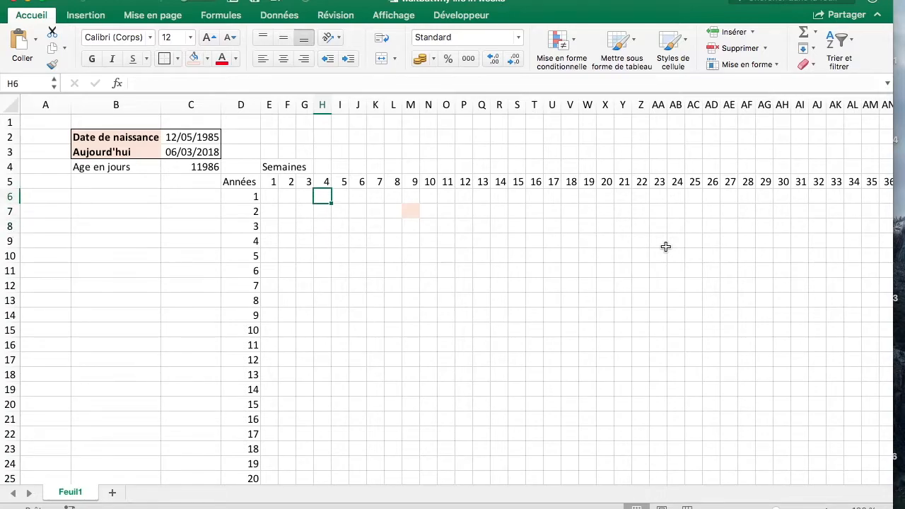
# Enter the formula =365*(D7-1)+(H5-1) in H7, the cell for week 4 of year 2.
pyautogui.press('Left')
pyautogui.press('Left')
pyautogui.press('Right')
pyautogui.press('Right')
pyautogui.press('Down')
pyautogui.write('=')
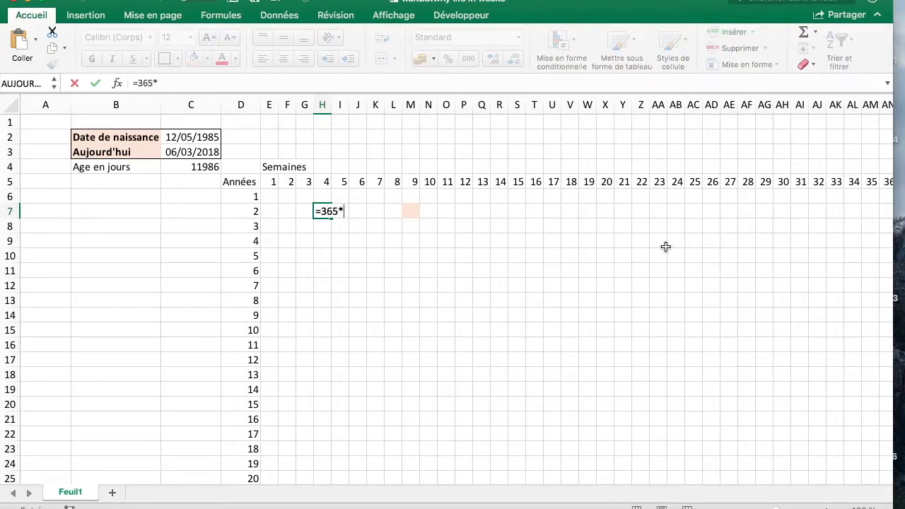
pyautogui.write('365*(')
pyautogui.press('Left')
pyautogui.press('Left')
pyautogui.press('Left')
pyautogui.press('Left')
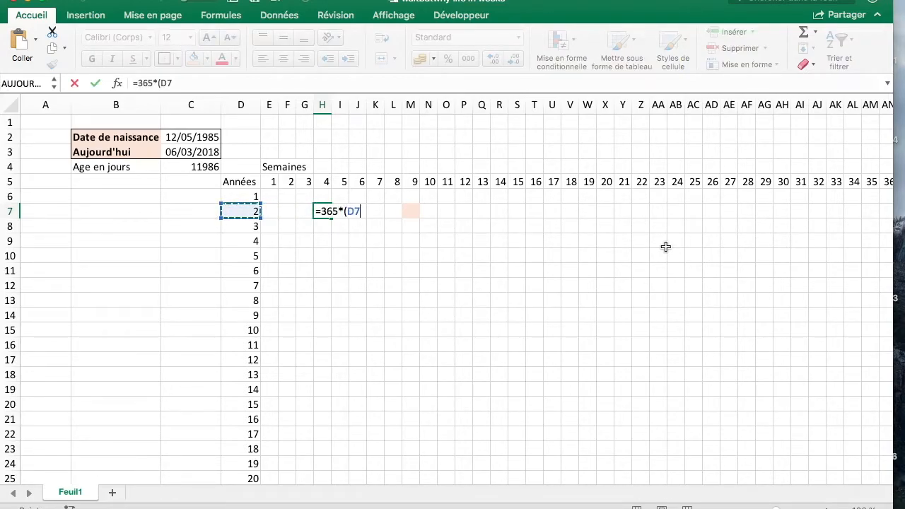
pyautogui.write('-1)+')
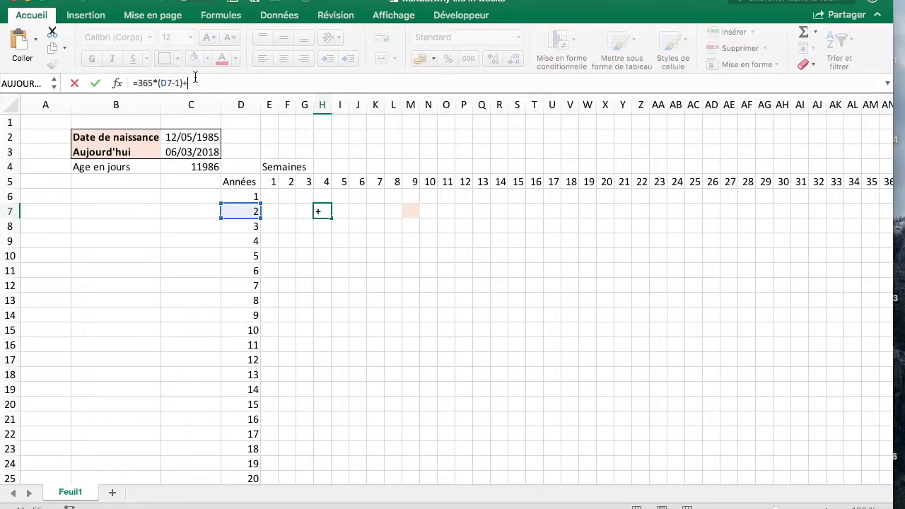
pyautogui.click(329, 182)
pyautogui.write(')')
pyautogui.press('Return')
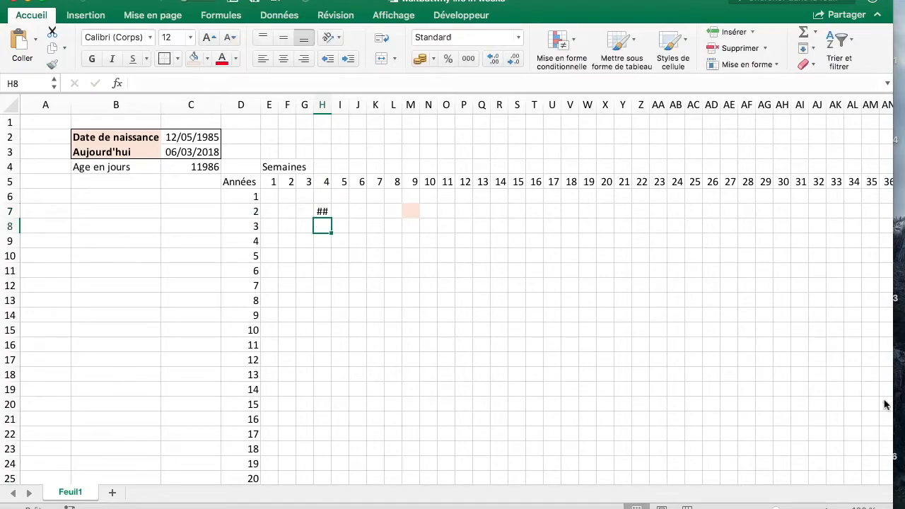
# Set the font size of cell H7 to 8.
pyautogui.scroll(8, 452, 297)
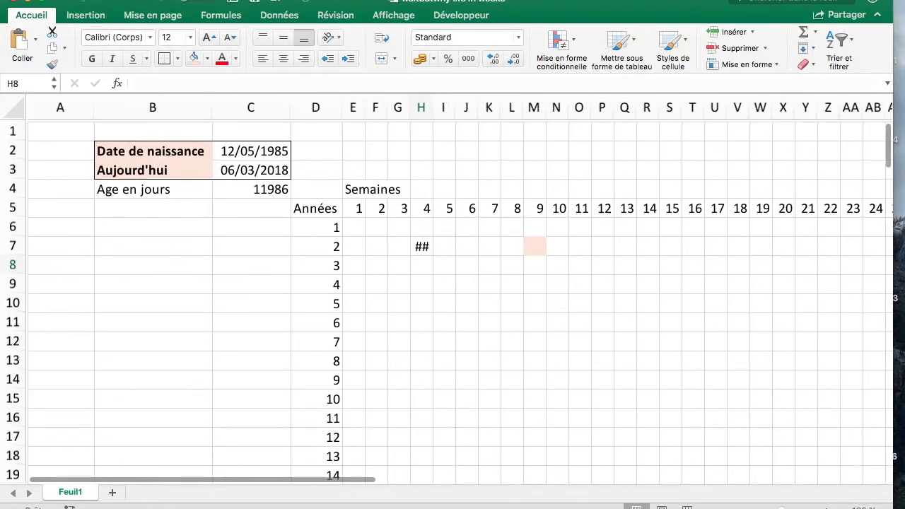
pyautogui.click(580, 306)
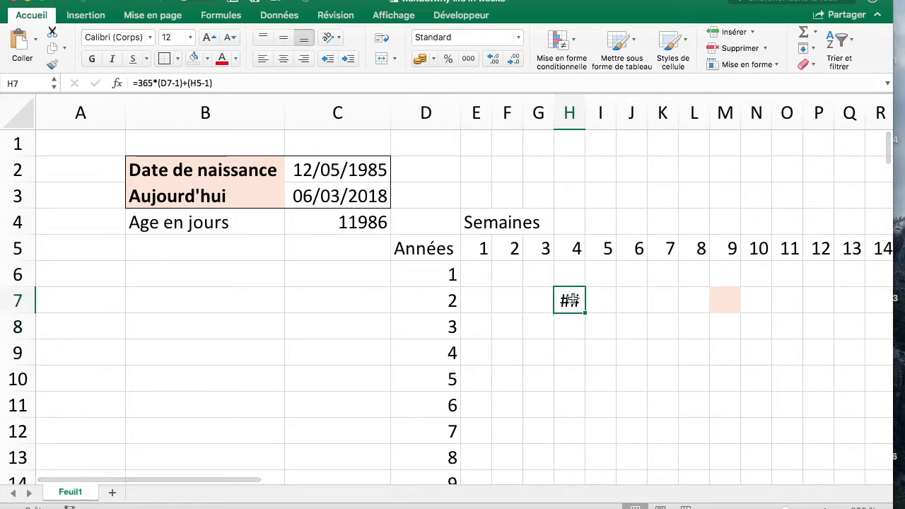
pyautogui.click(190, 37)
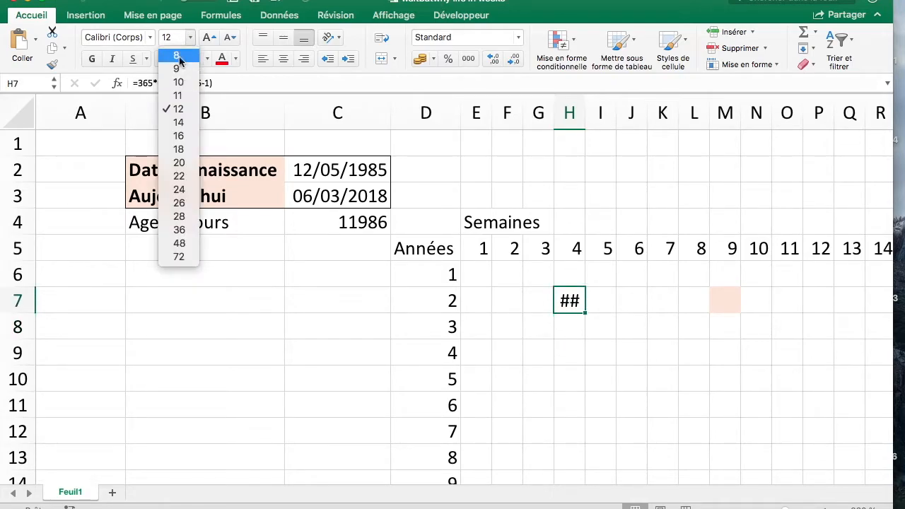
pyautogui.click(177, 54)
# Try to fill the H7 formula across E6:H7 and inspect the cell references in E7.
pyautogui.moveTo(584, 313); pyautogui.dragTo(469, 269)
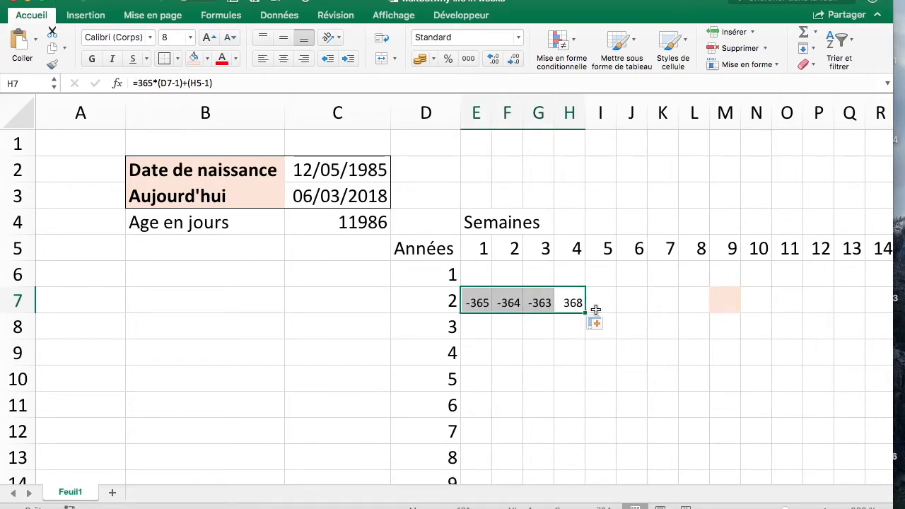
pyautogui.moveTo(586, 313); pyautogui.dragTo(580, 273)
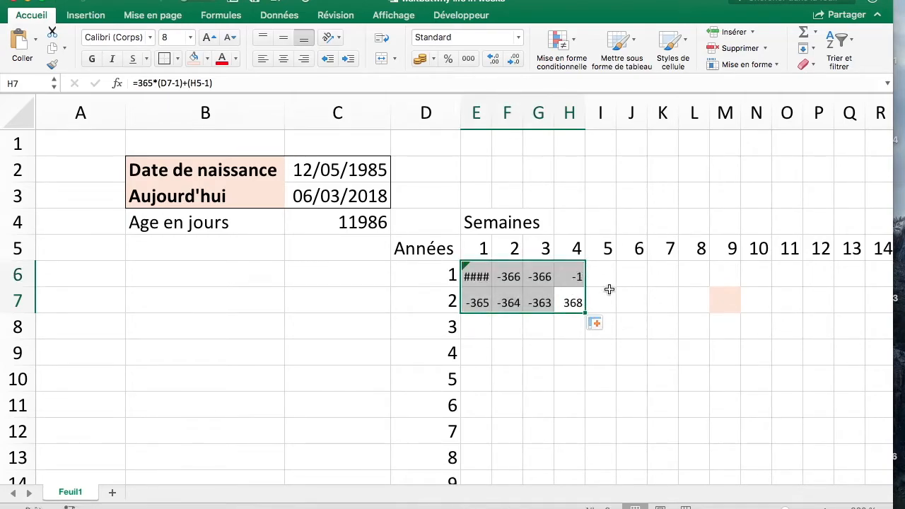
pyautogui.click(608, 290)
pyautogui.click(473, 274)
pyautogui.doubleClick(478, 302)
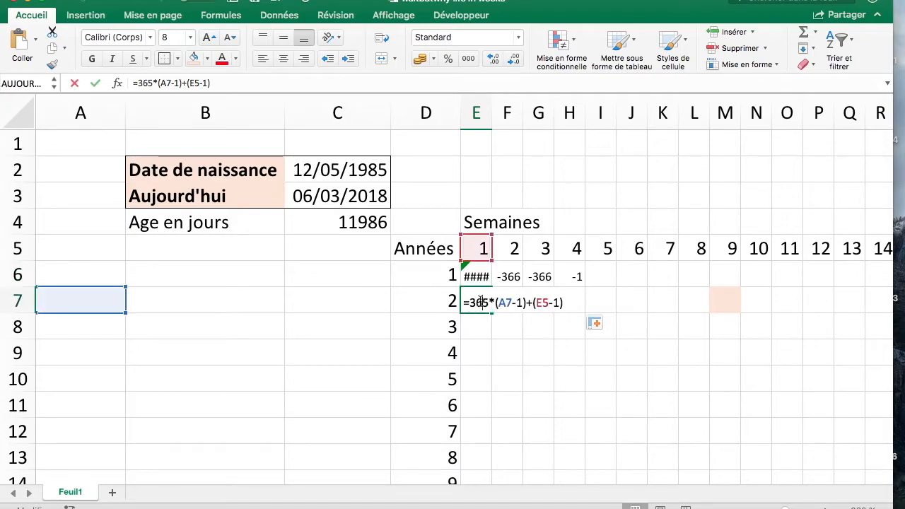
pyautogui.click(574, 302)
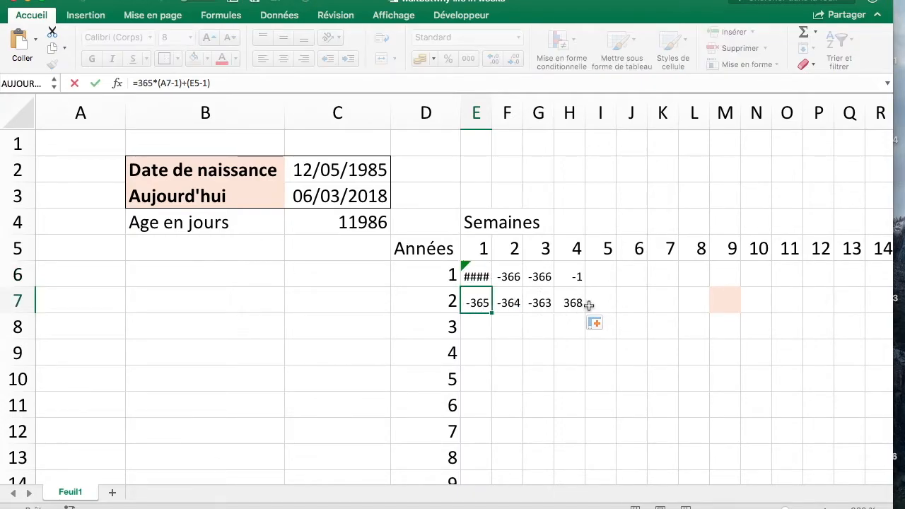
# Lock the year column and week row in the H7 formula, making it =365*($D7-1)+(H$5-1).
pyautogui.click(165, 82)
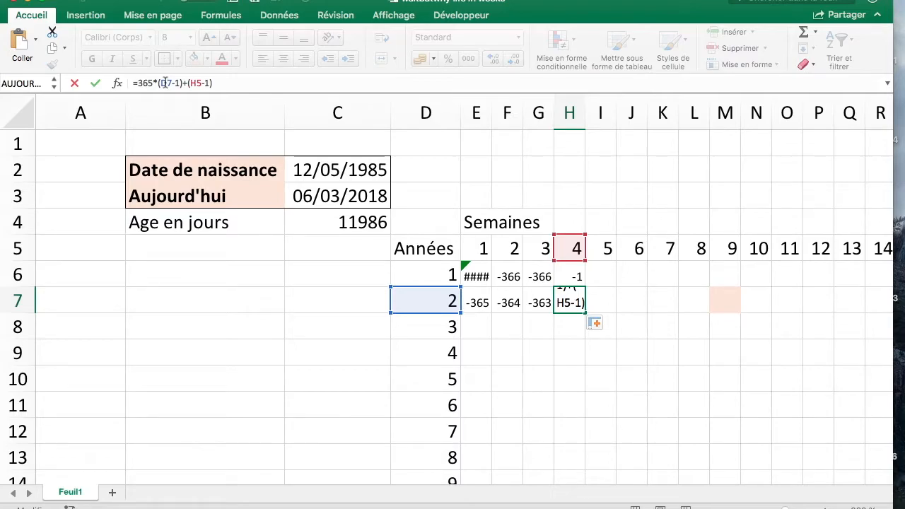
pyautogui.doubleClick(165, 83)
pyautogui.press('F4')
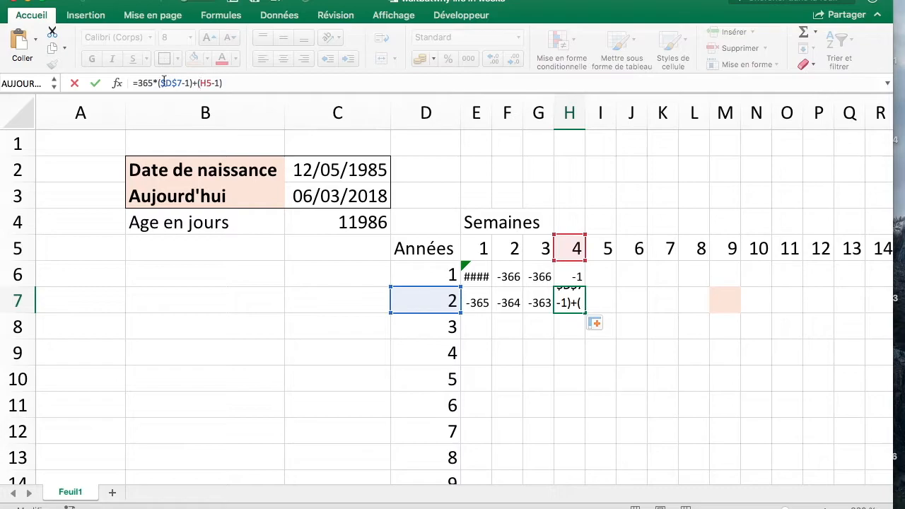
pyautogui.click(179, 83)
pyautogui.press('BackSpace')
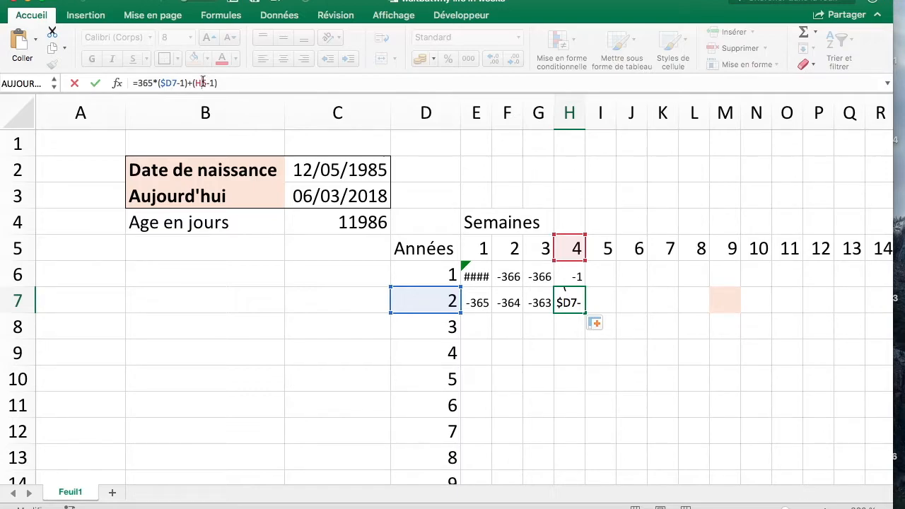
pyautogui.click(202, 83)
pyautogui.press('F4')
pyautogui.press('F4')
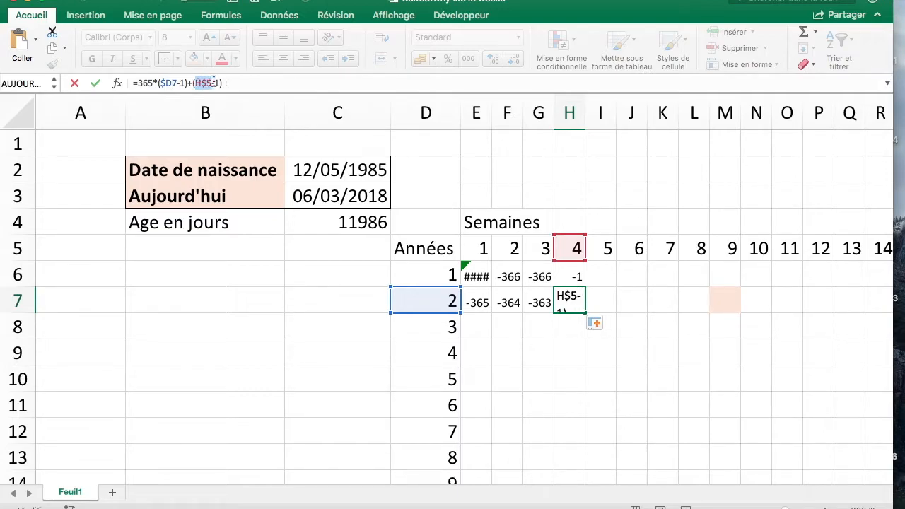
pyautogui.press('Return')
# Fill the H7 formula with mixed references across weeks 1 to 4 of years 1 and 2, cells E6:H7.
pyautogui.click(573, 303)
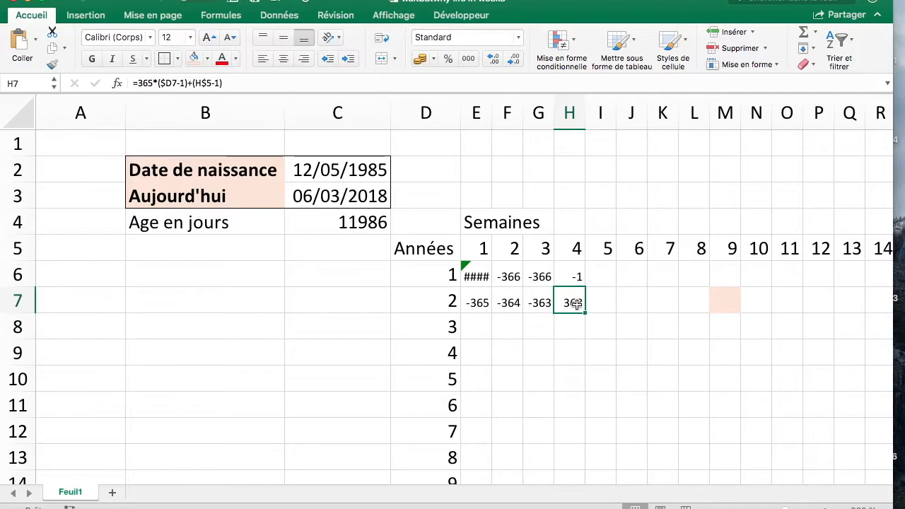
pyautogui.moveTo(585, 311); pyautogui.dragTo(472, 311)
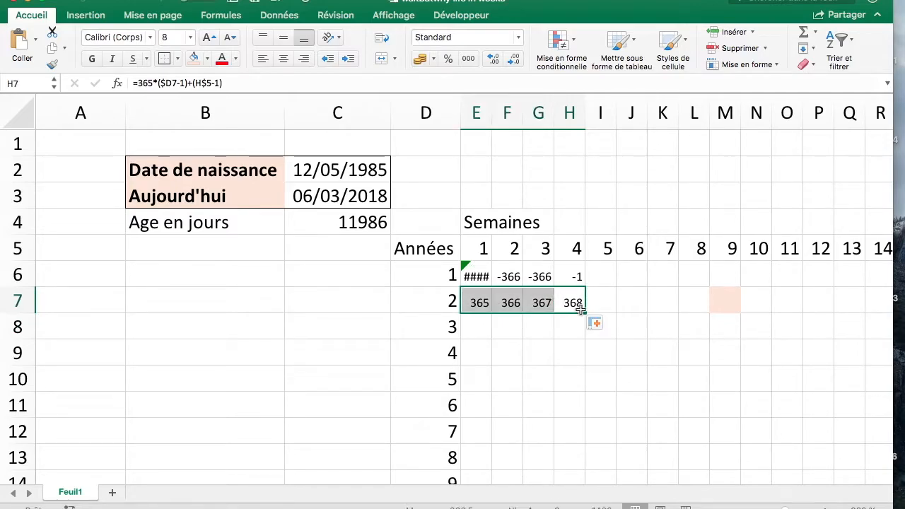
pyautogui.moveTo(586, 312); pyautogui.dragTo(582, 268)
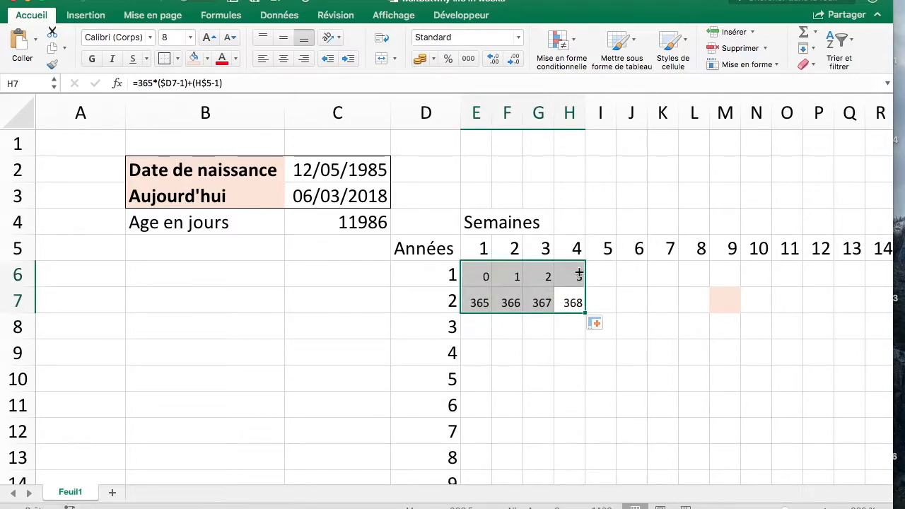
pyautogui.click(542, 338)
# Remove the -1 after the week reference in E6 so the formula reads =365*($D6-1)+(E$5).
pyautogui.click(472, 276)
pyautogui.hscroll(3, 466, 276)
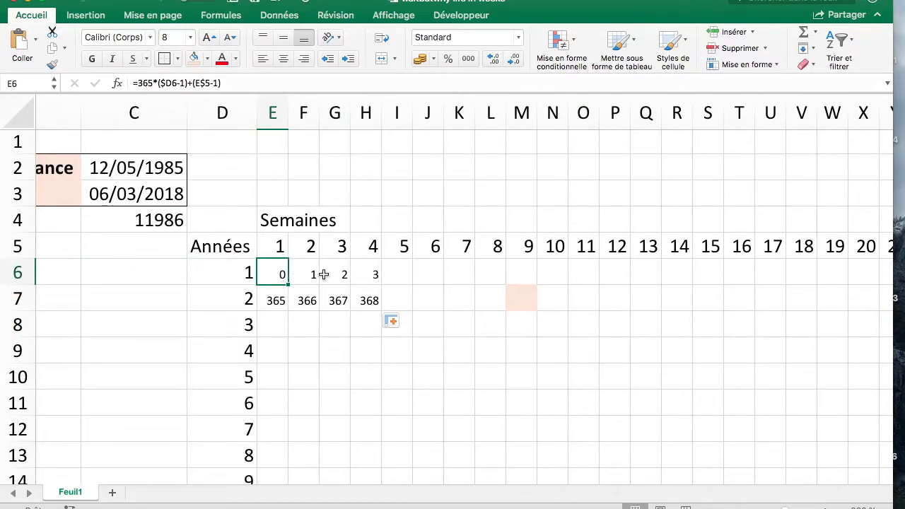
pyautogui.click(219, 83)
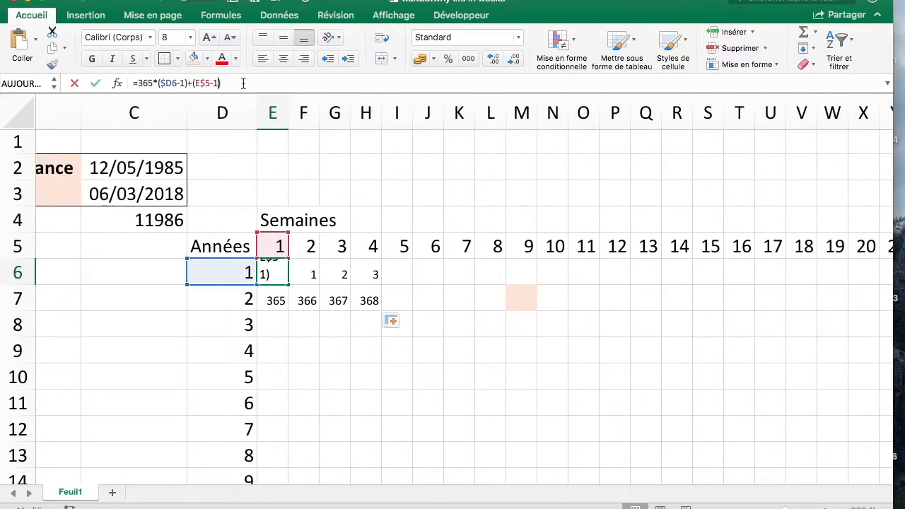
pyautogui.press('BackSpace')
pyautogui.press('Return')
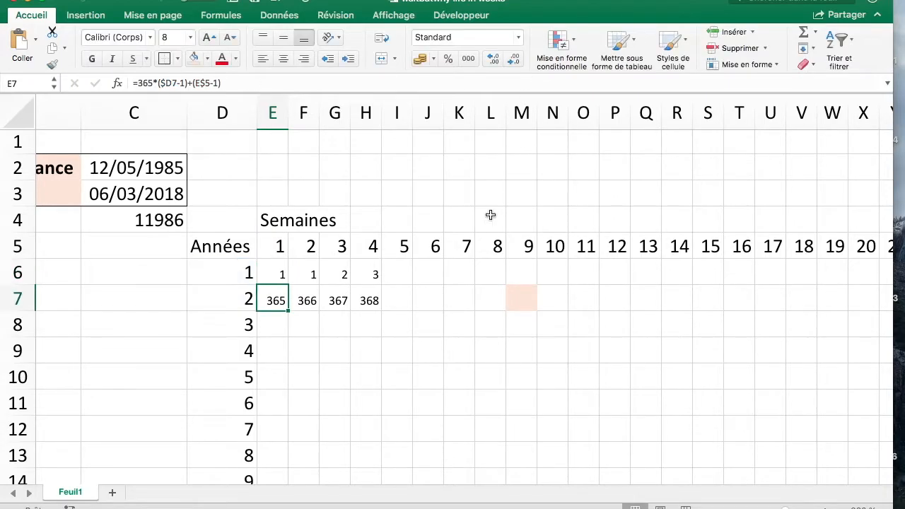
# Fill the E6 formula across weeks 1 to 6 of years 1 and 2, cells E6:J7.
pyautogui.click(276, 275)
pyautogui.moveTo(288, 285); pyautogui.dragTo(438, 310)
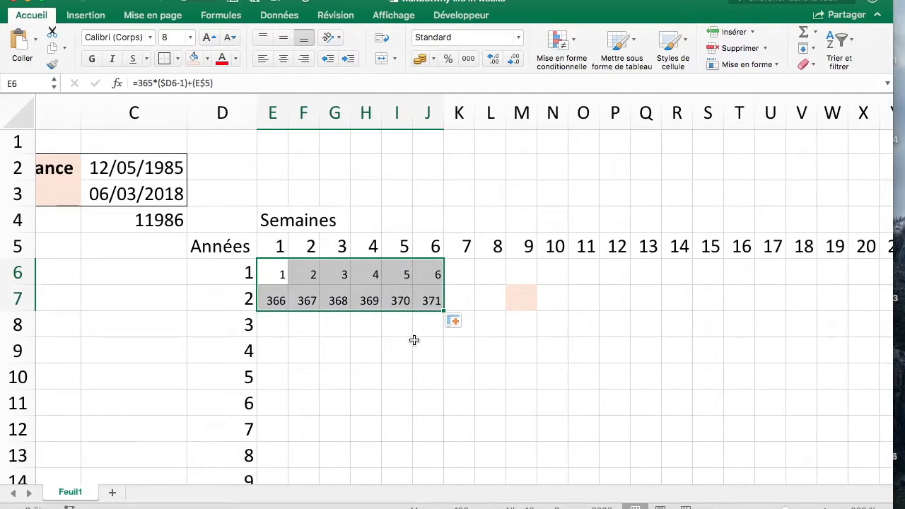
pyautogui.click(414, 341)
pyautogui.click(284, 276)
pyautogui.click(363, 280)
pyautogui.click(279, 272)
# Copy the formula from J6 and paste it across rows 6 and 7 up to week 52 in column BD.
pyautogui.moveTo(288, 285); pyautogui.dragTo(70, 277)
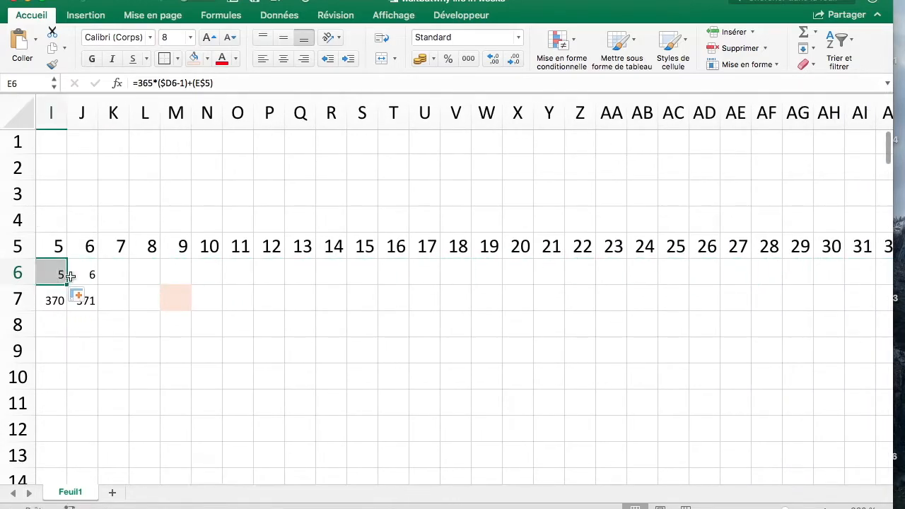
pyautogui.click(86, 274)
pyautogui.press('super+c')
pyautogui.moveTo(173, 302); pyautogui.dragTo(583, 309)
pyautogui.click(241, 270)
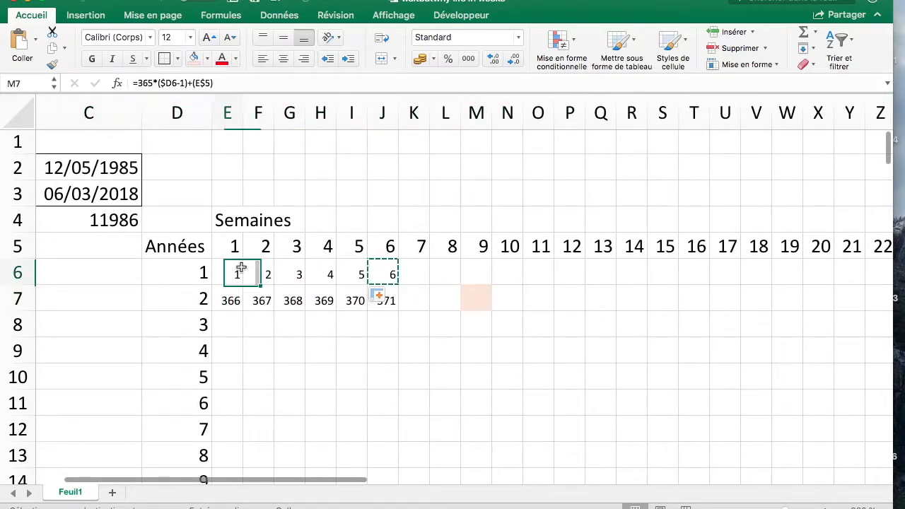
pyautogui.press('Up')
pyautogui.press('super+Right')
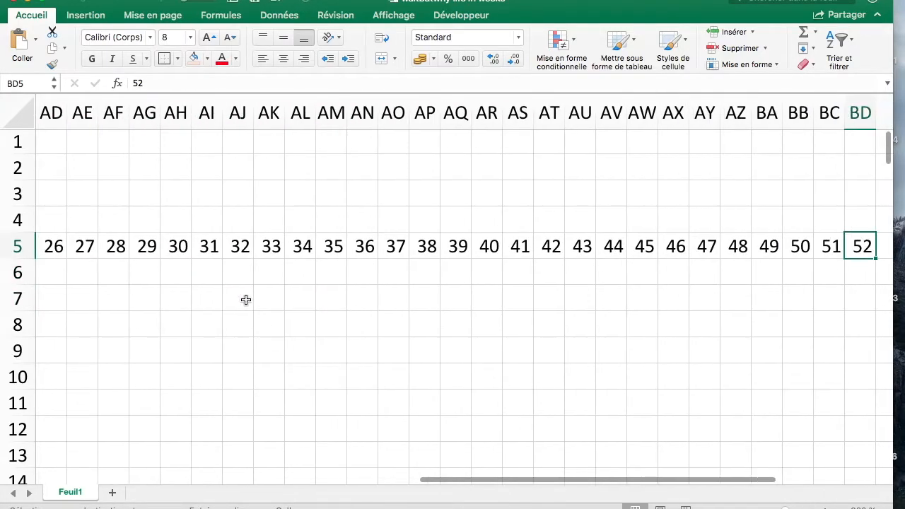
pyautogui.press('Down')
pyautogui.press('super+shift+Left')
pyautogui.press('super+v')
# Compare the year 1 results with the week headers at both ends of row 6.
pyautogui.press('Up')
pyautogui.press('Down')
pyautogui.press('Down')
pyautogui.press('Up')
pyautogui.press('super+Left')
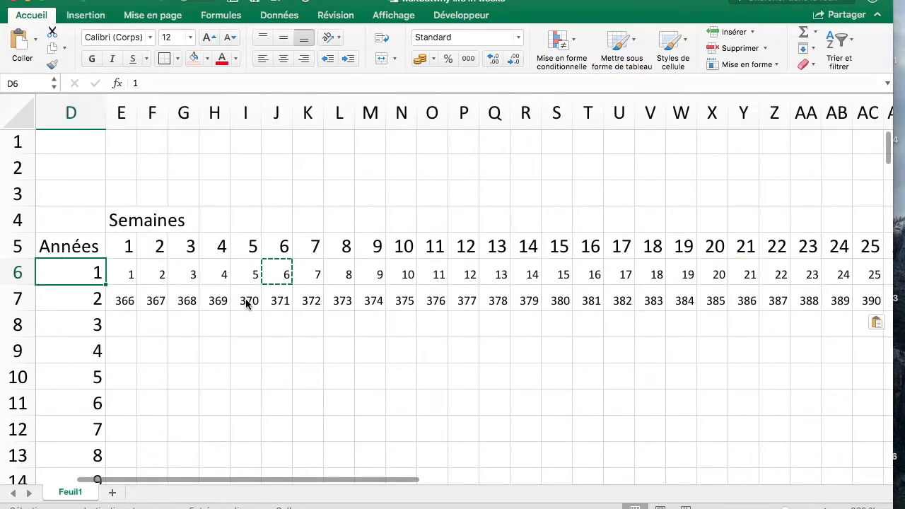
pyautogui.press('Right')
pyautogui.press('super+Right')
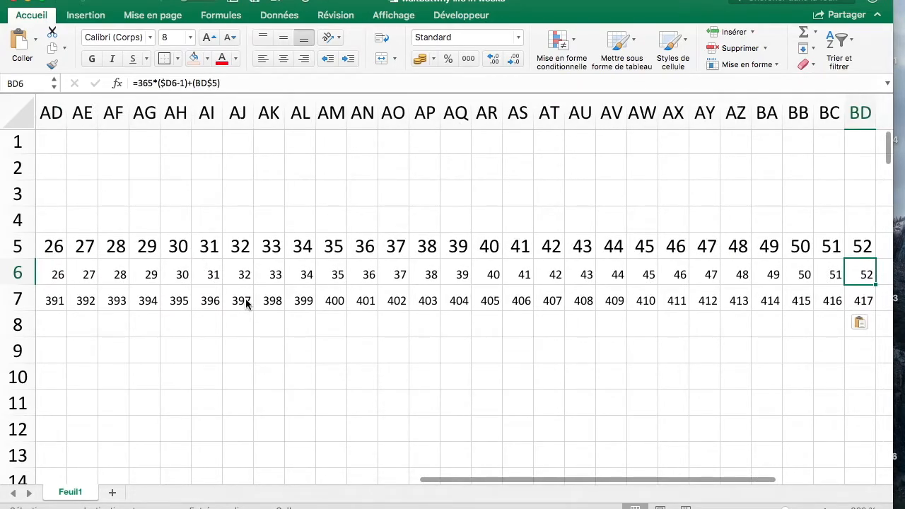
pyautogui.press('Up')
pyautogui.press('Down')
pyautogui.press('Up')
pyautogui.press('Down')
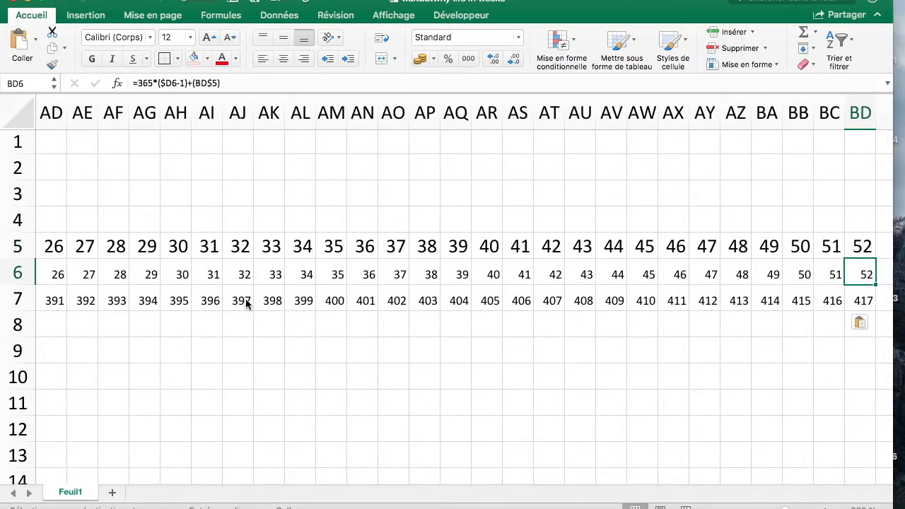
# Multiply the week term by 7 in BD6, giving =365*($D6-1)+(BD$5)*7, and fill it across E6:BD7.
pyautogui.click(249, 84)
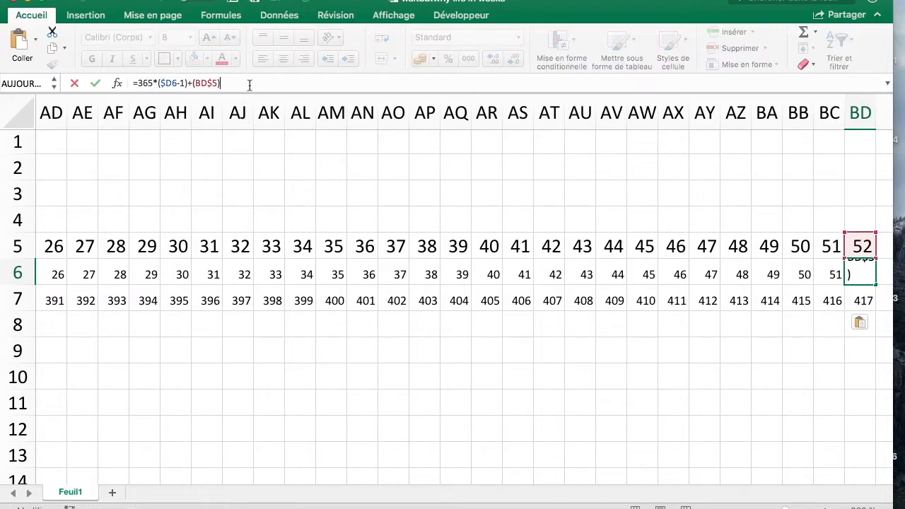
pyautogui.write('*7')
pyautogui.press('Return')
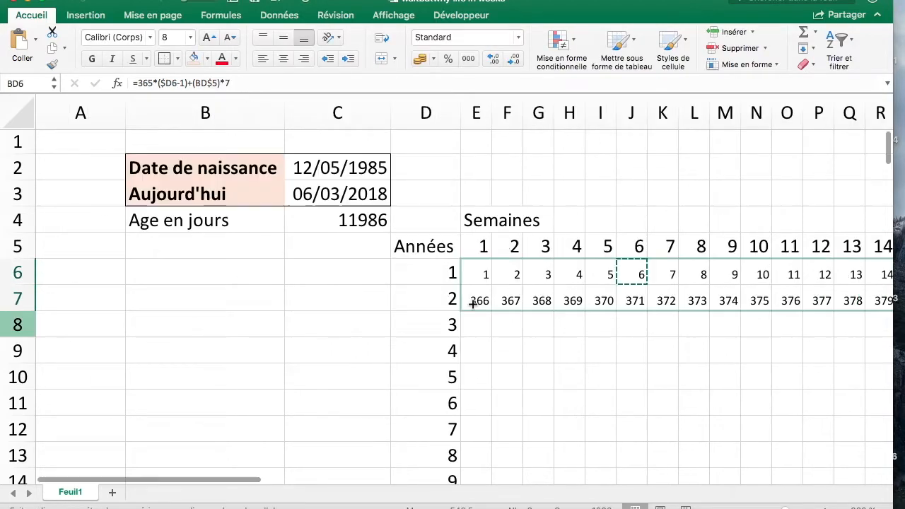
pyautogui.moveTo(475, 304); pyautogui.dragTo(472, 305)
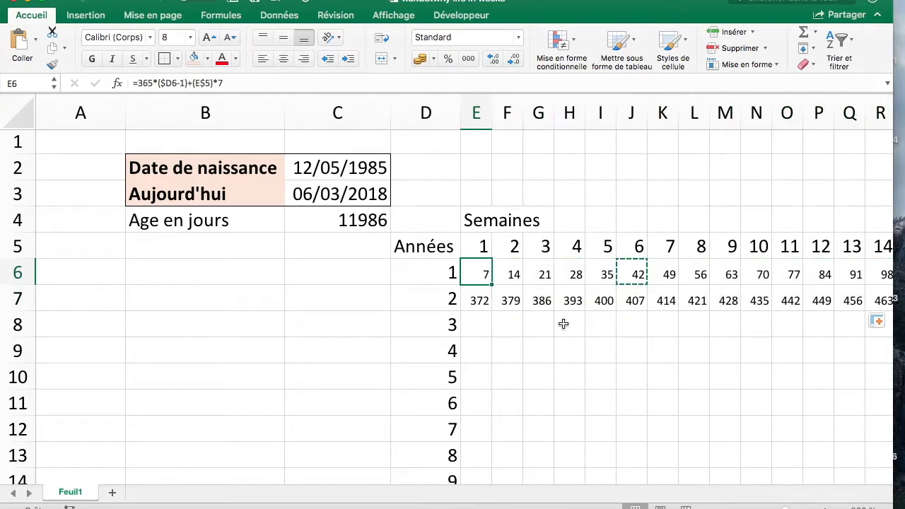
# Check the cumulative day values along year 1 and at week 52 of years 1 and 2.
pyautogui.press('Right')
pyautogui.press('Right')
pyautogui.press('Right')
pyautogui.press('Left')
pyautogui.press('Left')
pyautogui.press('Left')
pyautogui.press('Right')
pyautogui.press('Right')
pyautogui.press('Right')
pyautogui.press('Right')
pyautogui.press('Right')
pyautogui.press('Right')
pyautogui.press('Right')
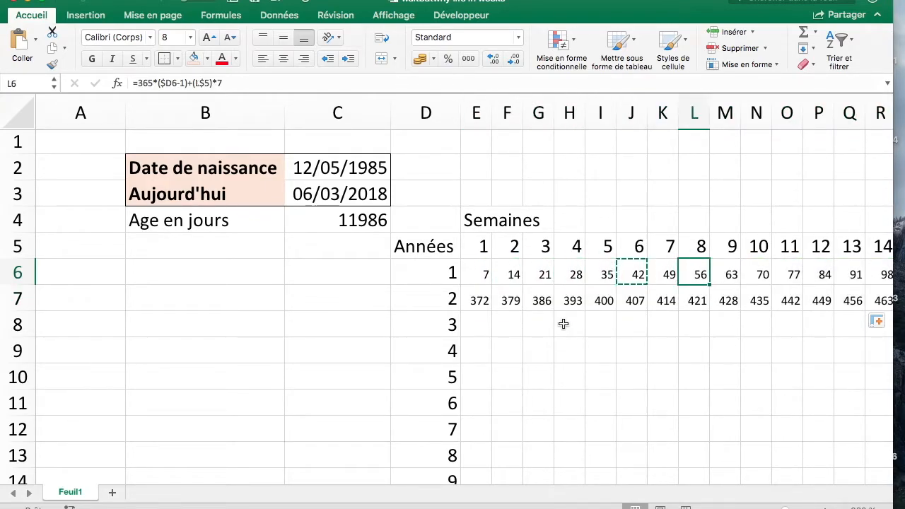
pyautogui.hotkey('ctrl', 'Right')
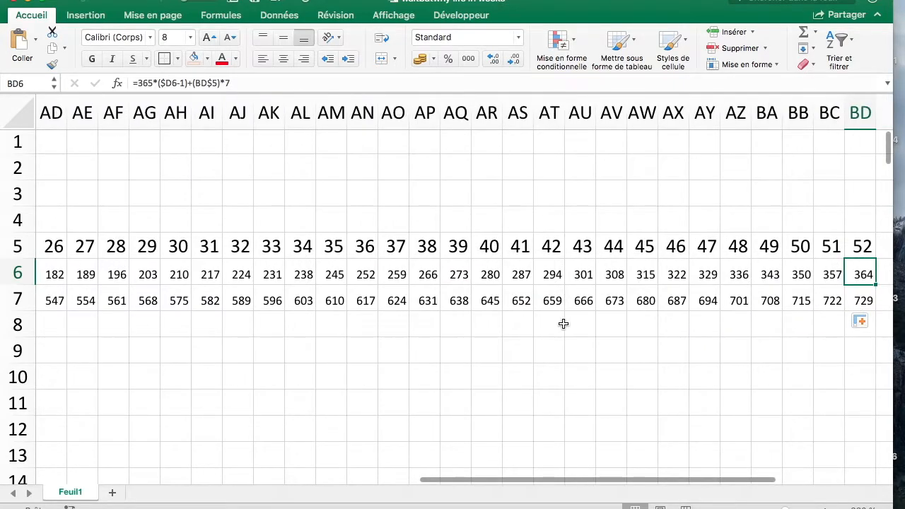
pyautogui.press('Down')
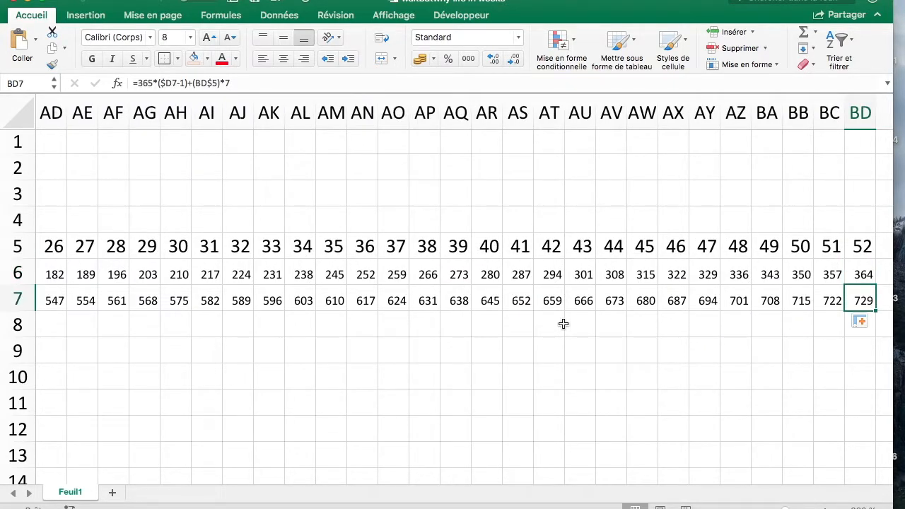
pyautogui.press('Up')
pyautogui.press('Down')
pyautogui.hotkey('ctrl', 'Left')
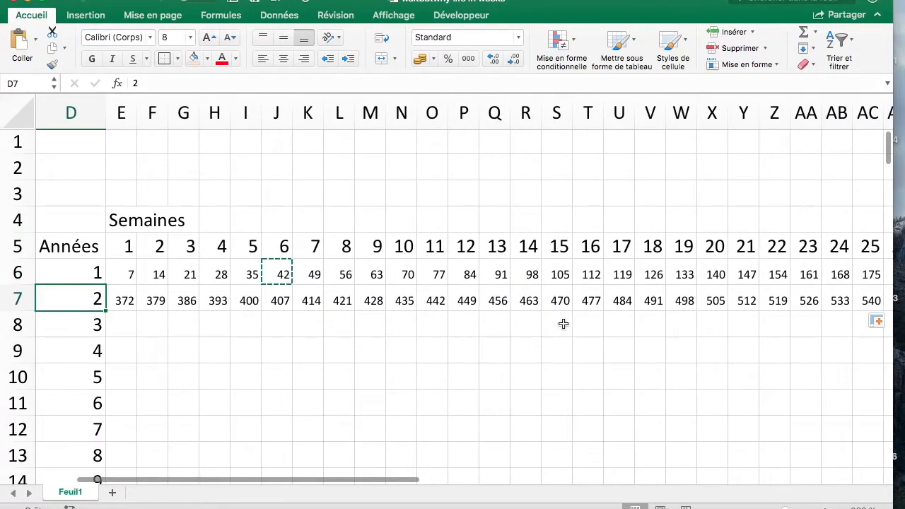
# Check the day values and formulas at week 52 of year 1 and at week 1 of years 1 and 2.
pyautogui.press('Right')
pyautogui.press('Up')
pyautogui.hotkey('ctrl', 'Right')
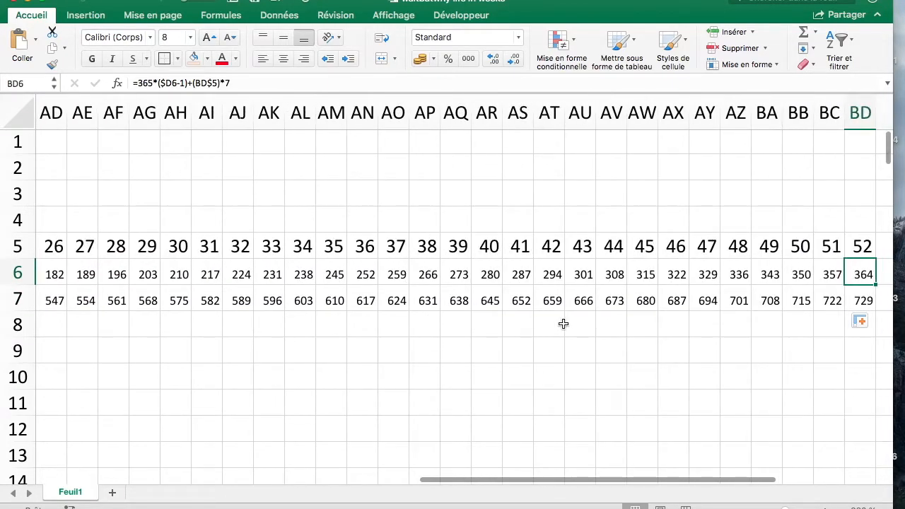
pyautogui.press('Left')
pyautogui.press('Right')
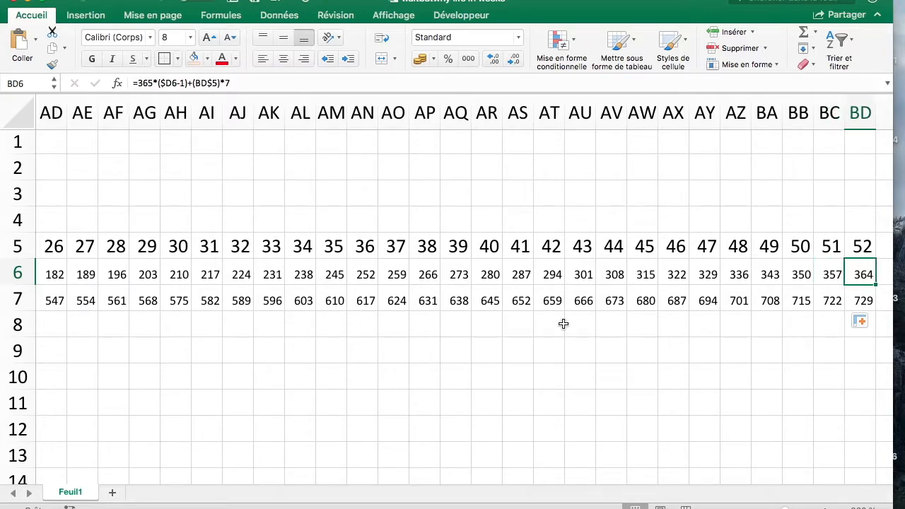
pyautogui.hotkey('ctrl', 'Left')
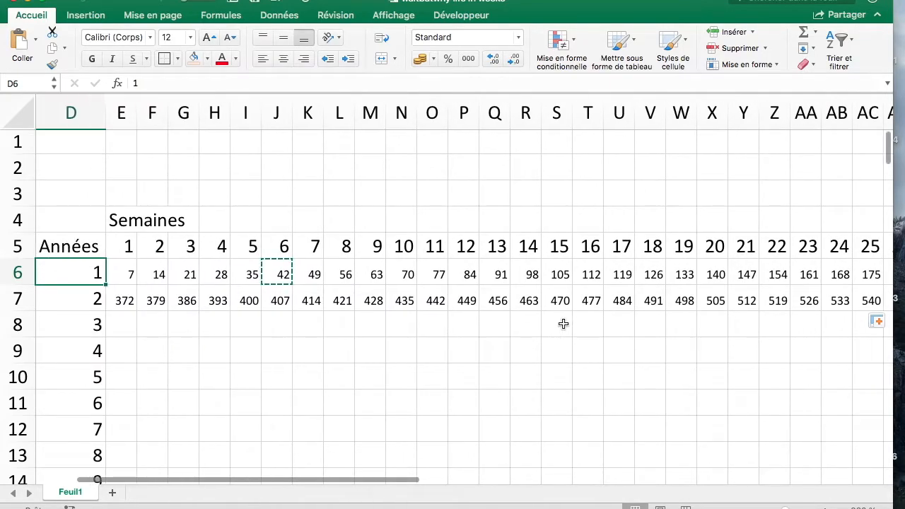
pyautogui.press('Right')
pyautogui.press('Down')
pyautogui.press('Down')
pyautogui.press('Up')
pyautogui.press('Up')
pyautogui.press('Down')
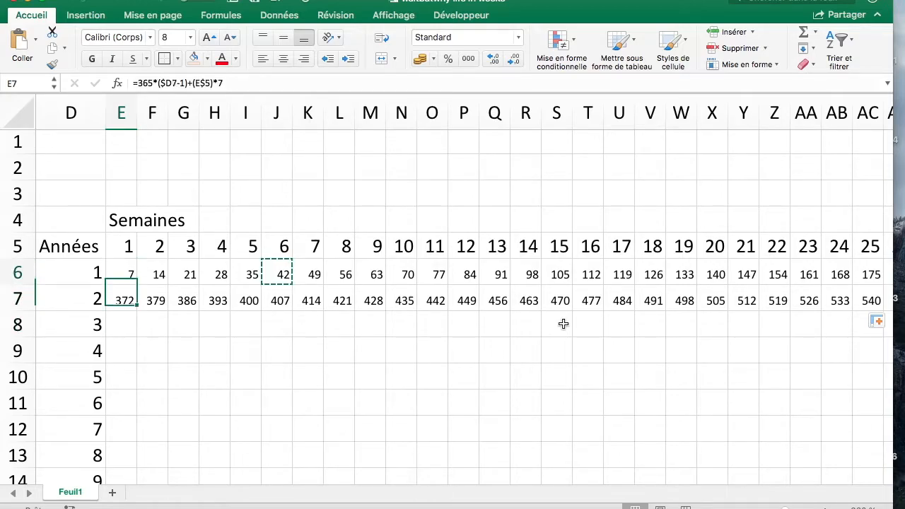
# Wrap the E6 formula in a SI test checking whether the week's day count is less than $C$4.
pyautogui.press('Up')
pyautogui.press('super+c')
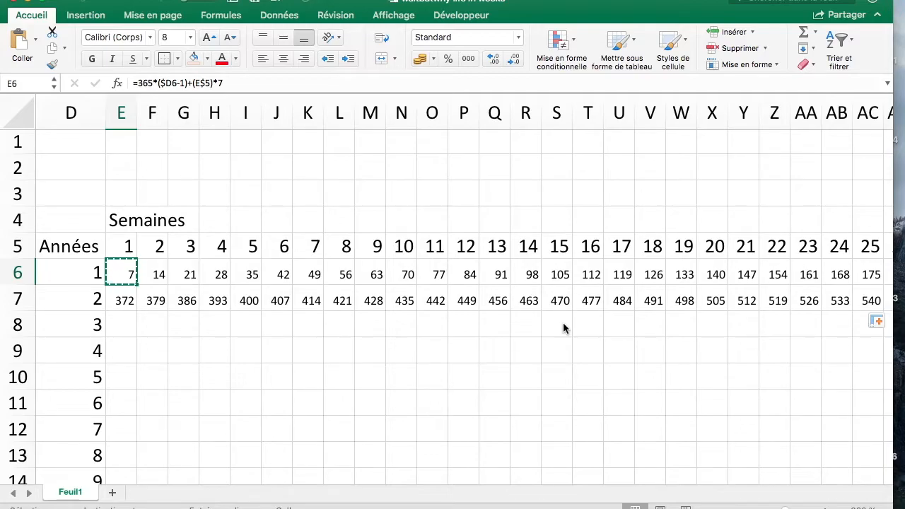
pyautogui.press('Escape')
pyautogui.click(139, 83)
pyautogui.write('si(')
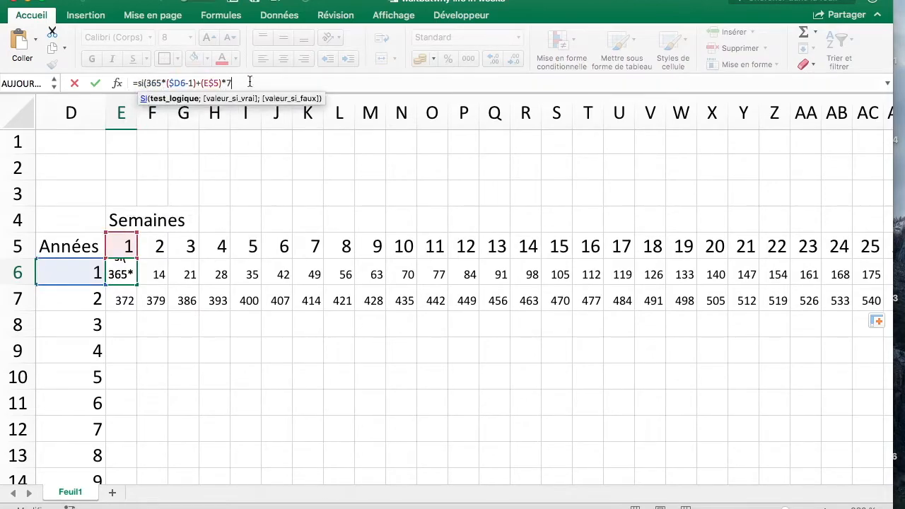
pyautogui.write('>')
pyautogui.hscroll(-5, 452, 297)
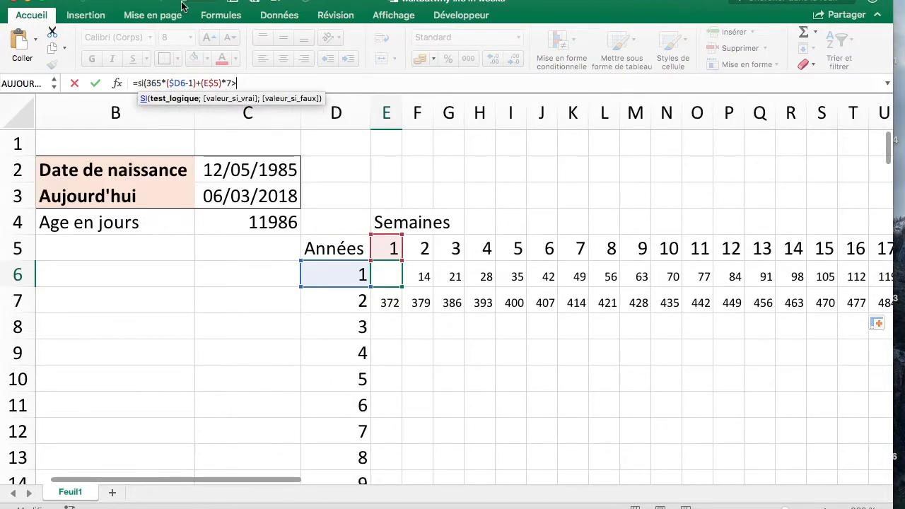
pyautogui.press('BackSpace')
pyautogui.write('<')
pyautogui.click(281, 223)
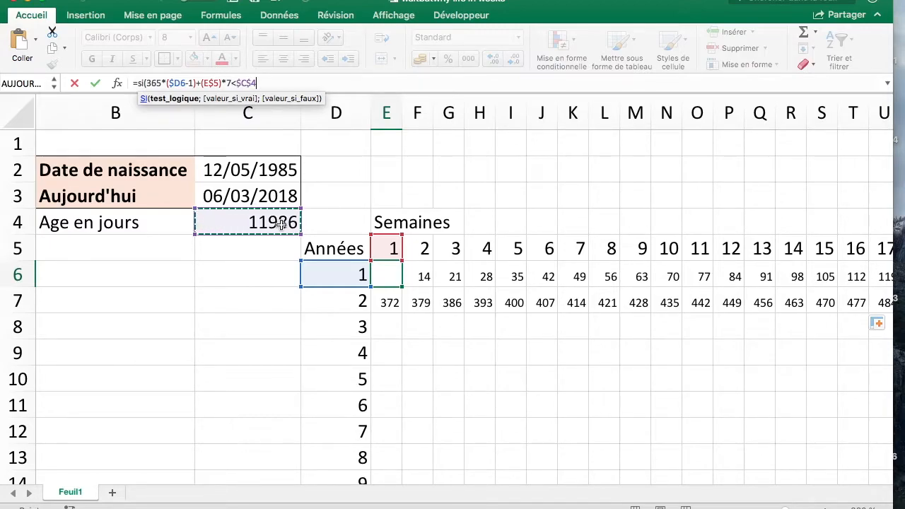
# Complete the E6 formula to return "X" when true and "" when false: =SI(365*($D6-1)+(E$5)*7<$C$4;"X";"").
pyautogui.write(';')
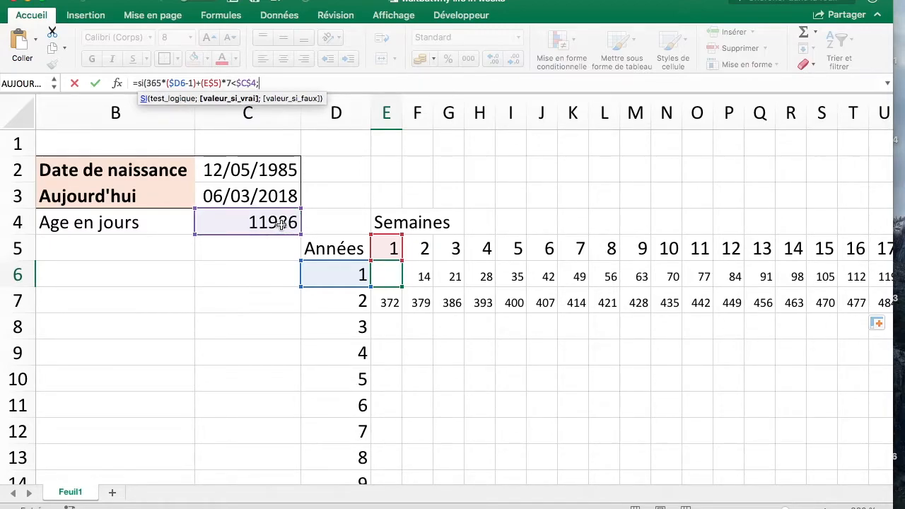
pyautogui.write(';')
pyautogui.write('"")')
pyautogui.press('Return')
pyautogui.click(263, 84)
pyautogui.write('"')
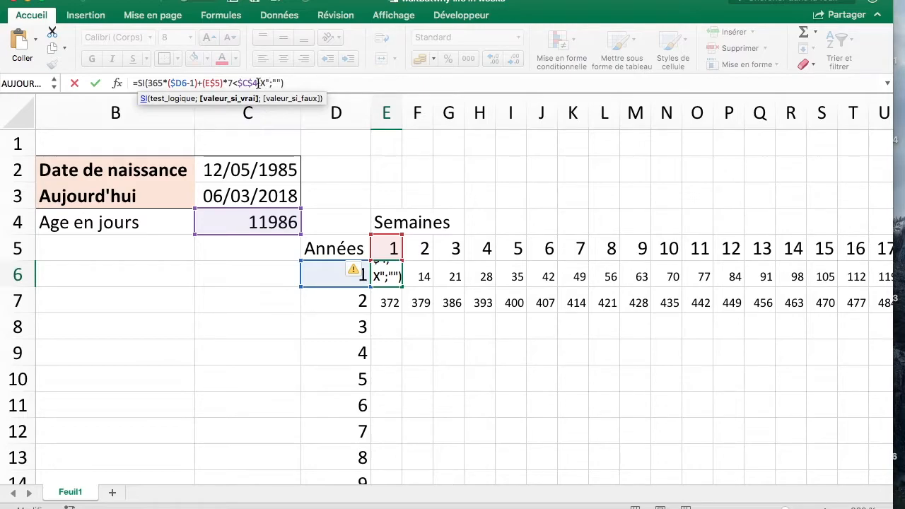
pyautogui.press('Return')
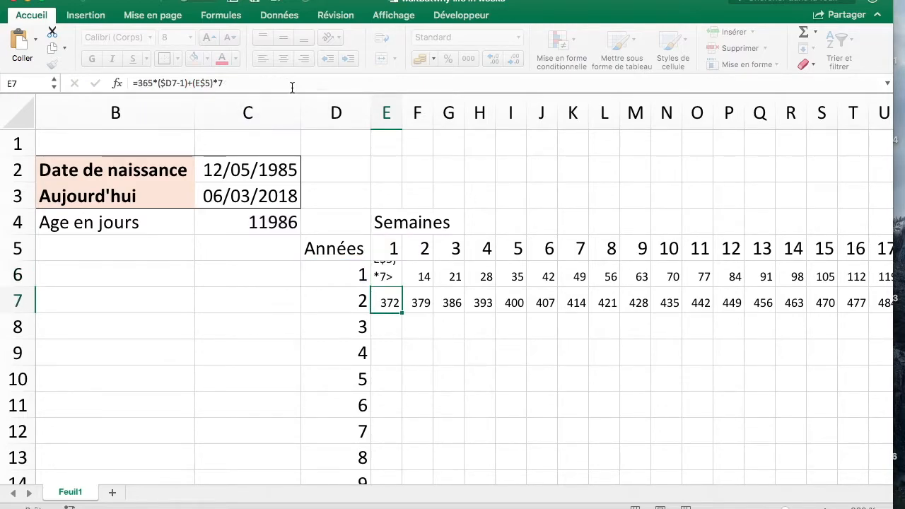
# Copy the SI formula from E6 across all 52 weeks and down to year 90, covering E6:BD95.
pyautogui.click(393, 292)
pyautogui.press('super+c')
pyautogui.click(436, 362)
pyautogui.moveTo(382, 287); pyautogui.dragTo(444, 315)
pyautogui.click(383, 290)
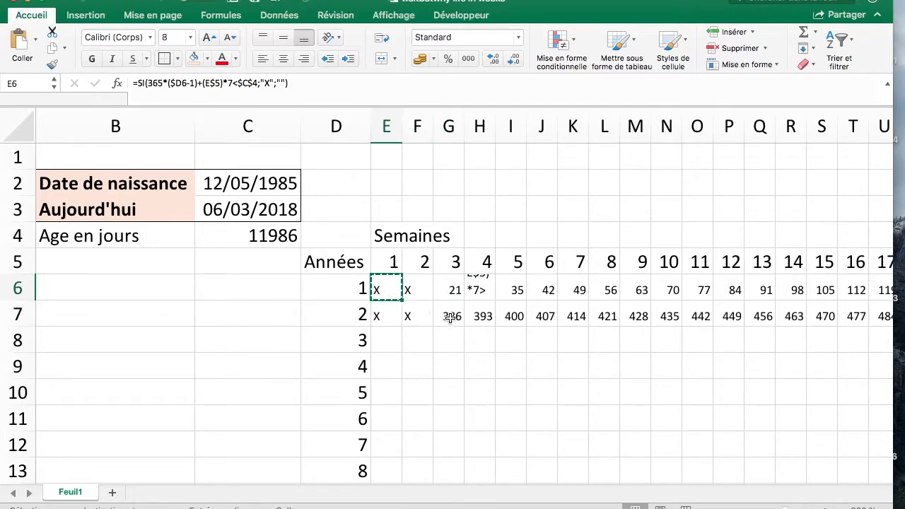
pyautogui.press('Up')
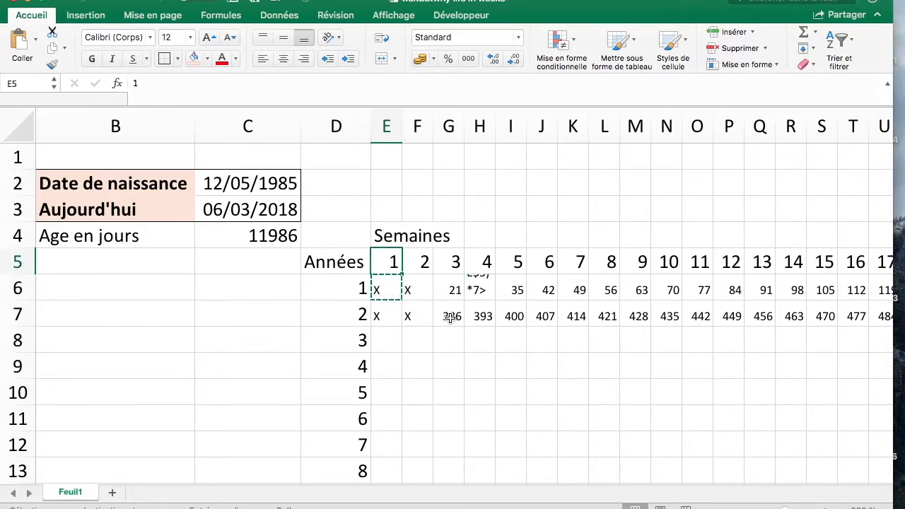
pyautogui.press('Down')
pyautogui.press('super+shift+Right')
pyautogui.press('super+v')
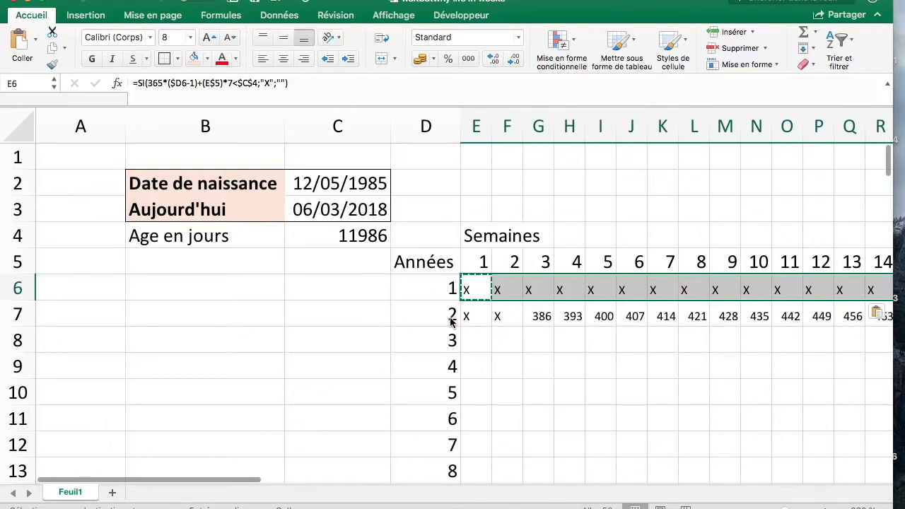
pyautogui.press('super+shift+Down')
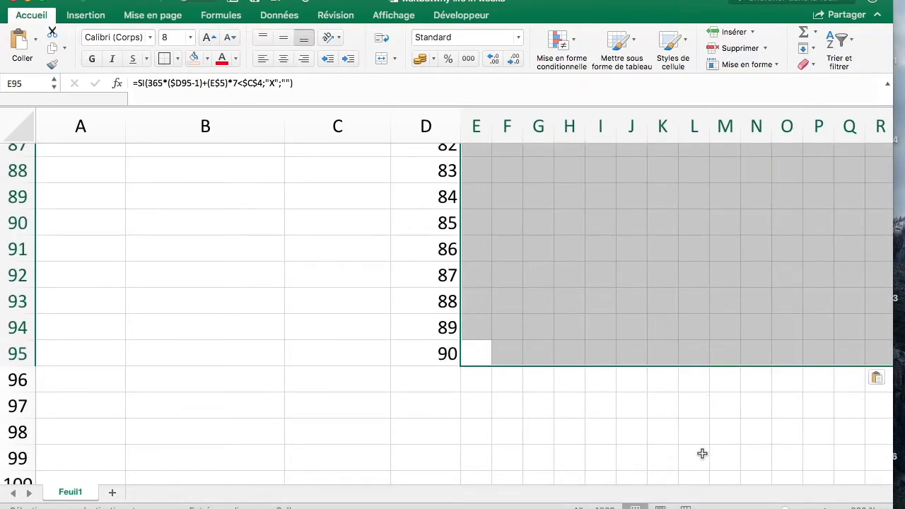
# Fill the sheet area from B2 to BD95 with white and centre its contents.
pyautogui.moveTo(785, 508); pyautogui.dragTo(778, 507)
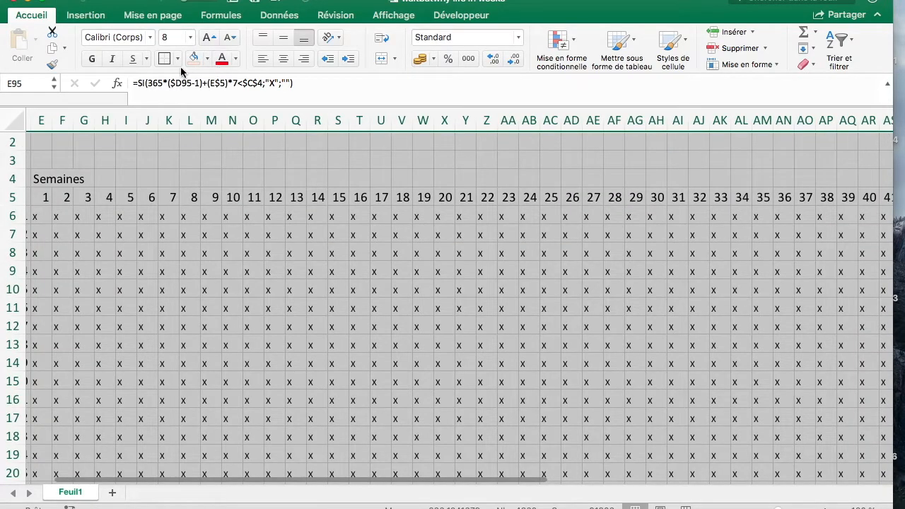
pyautogui.click(177, 58)
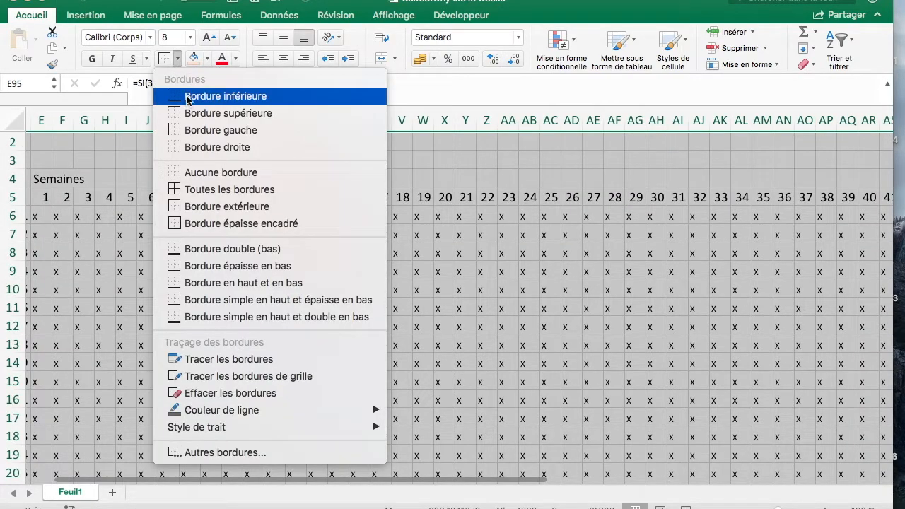
pyautogui.click(207, 59)
pyautogui.click(207, 59)
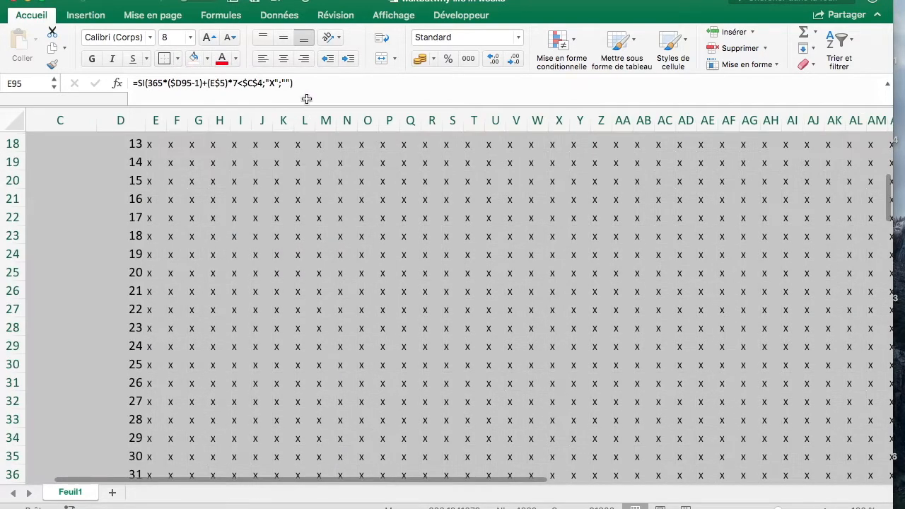
pyautogui.click(284, 62)
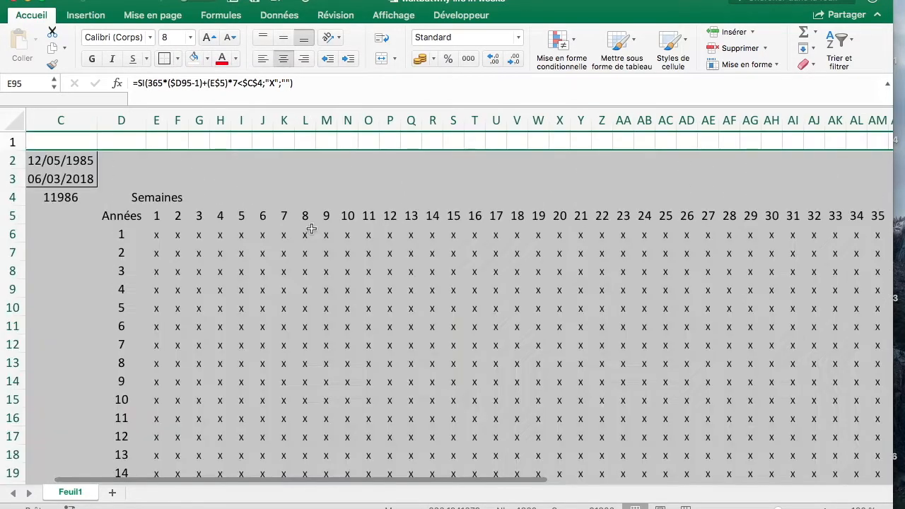
# Check the age in days in C4 and locate the last week marked with an X in the grid.
pyautogui.scroll(-3, 312, 224)
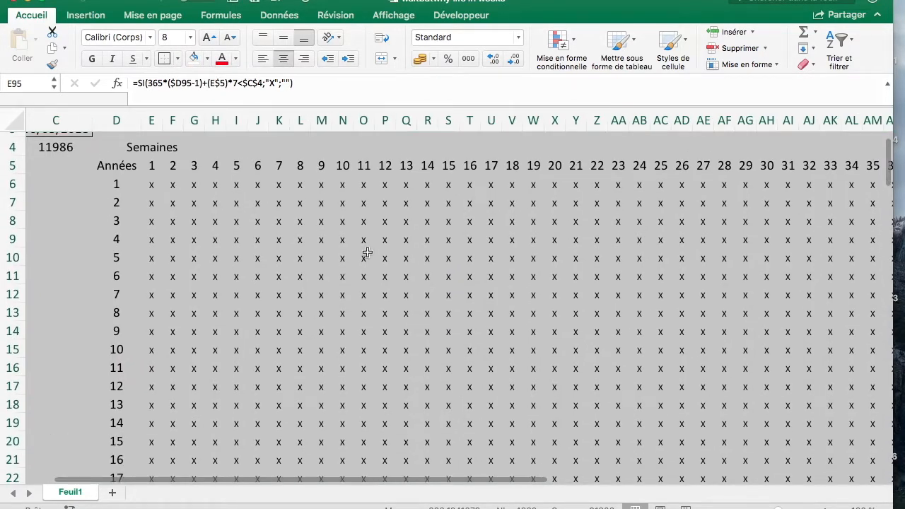
pyautogui.scroll(3, 363, 253)
pyautogui.hscroll(-3, 192, 184)
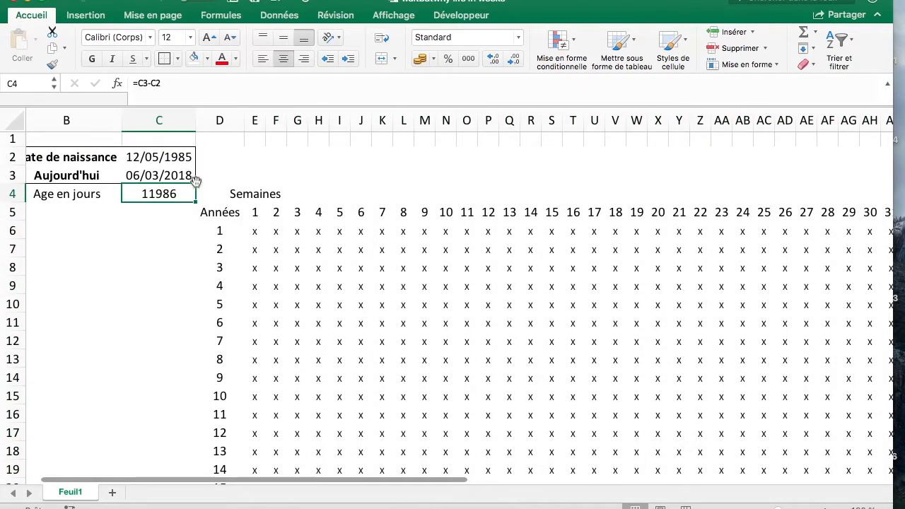
pyautogui.hscroll(1, 386, 345)
pyautogui.scroll(-7, 386, 345)
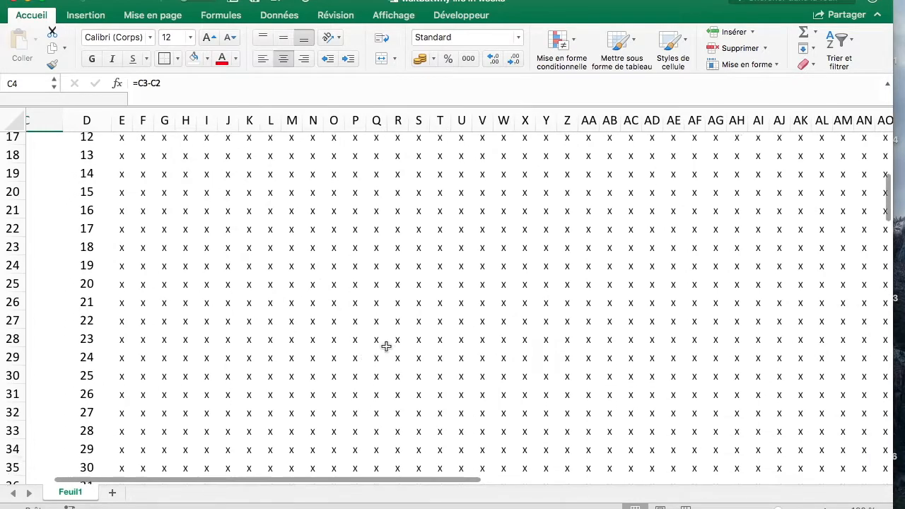
pyautogui.scroll(-3, 386, 347)
pyautogui.hscroll(1, 386, 346)
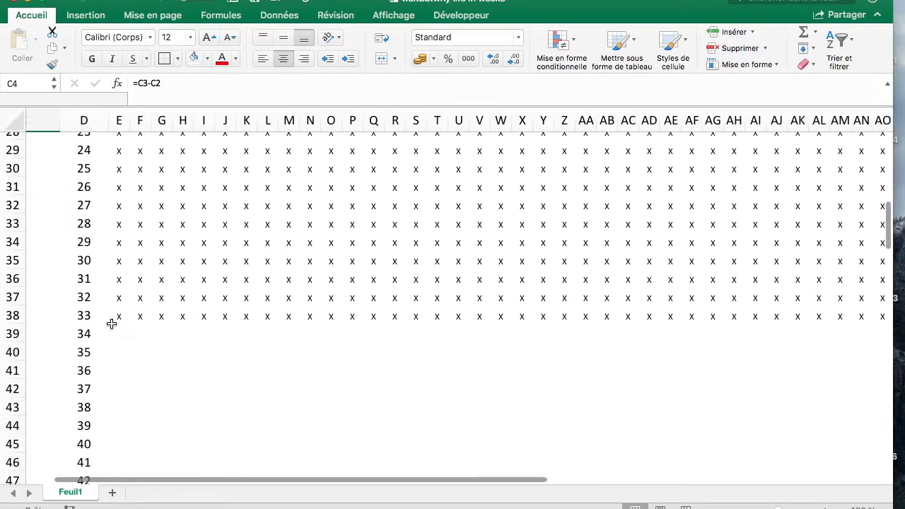
pyautogui.hscroll(10, 111, 323)
pyautogui.scroll(1, 111, 323)
pyautogui.click(713, 340)
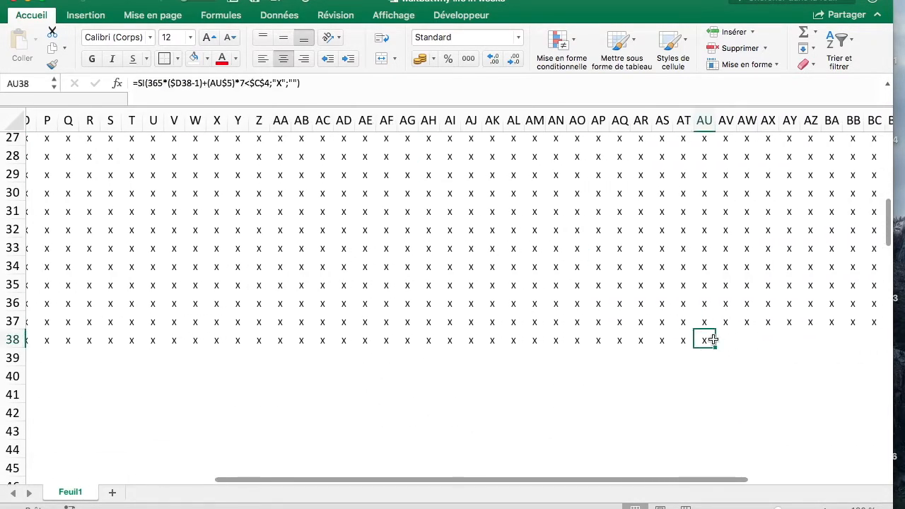
# Zoom out to review the whole grid of marked and unmarked weeks across the 90 years.
pyautogui.click(718, 507)
pyautogui.click(718, 507)
pyautogui.click(718, 508)
pyautogui.click(719, 508)
pyautogui.click(719, 508)
pyautogui.scroll(10, 390, 244)
pyautogui.hscroll(-5, 390, 244)
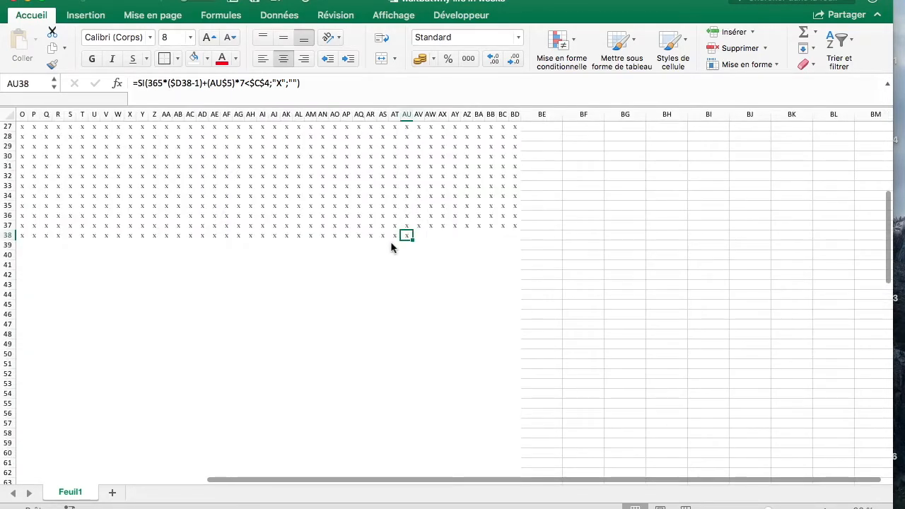
pyautogui.scroll(-3, 393, 333)
pyautogui.scroll(-1, 393, 334)
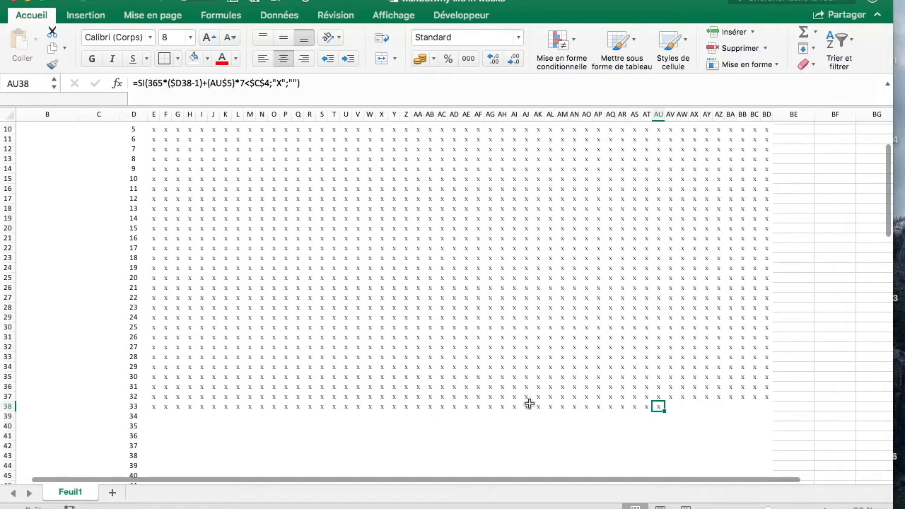
pyautogui.click(719, 507)
pyautogui.click(719, 507)
pyautogui.click(718, 507)
pyautogui.click(719, 508)
pyautogui.click(719, 508)
pyautogui.click(718, 508)
pyautogui.click(824, 508)
pyautogui.click(824, 507)
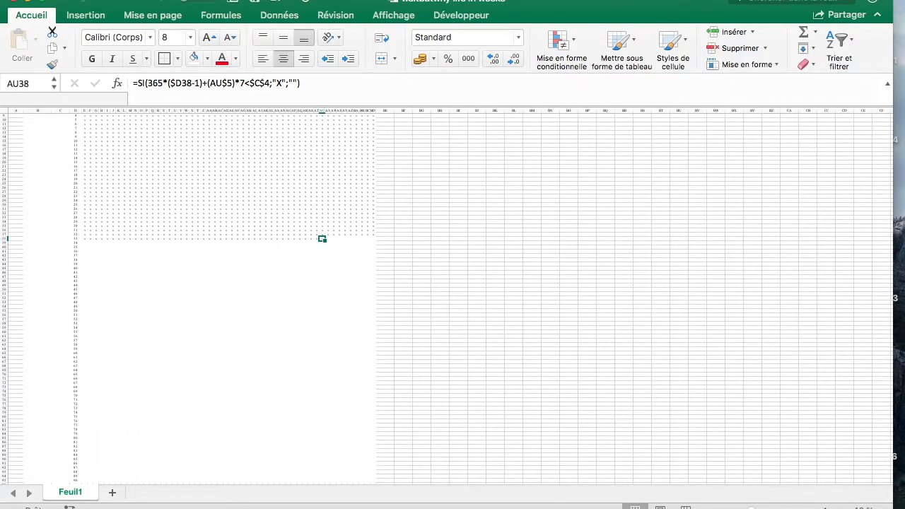
# Fill D4:BE4, the row above the week numbers, with the theme grey as the chart's upper border.
pyautogui.scroll(3, 306, 314)
pyautogui.moveTo(169, 156); pyautogui.dragTo(814, 156)
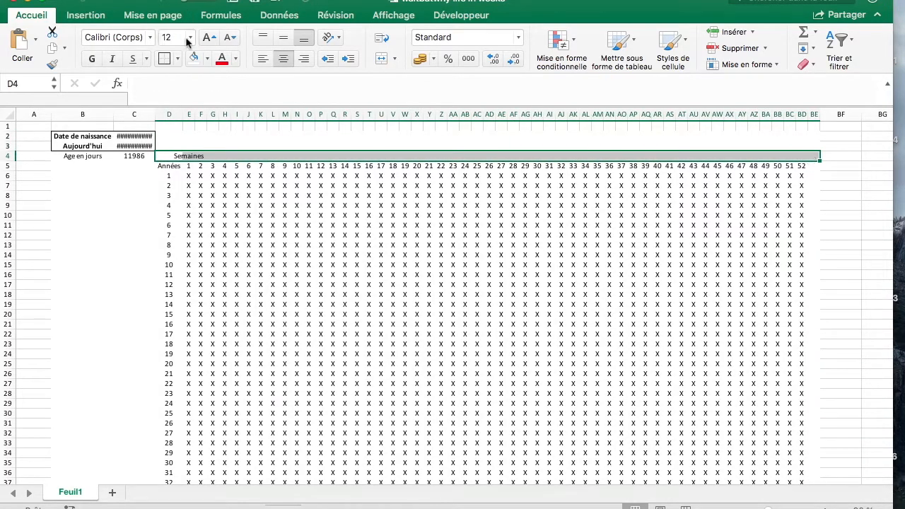
pyautogui.click(208, 59)
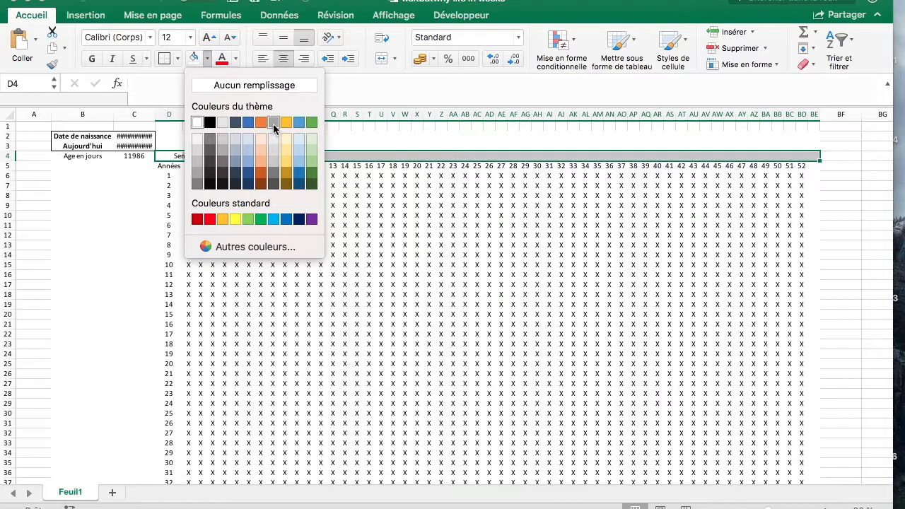
pyautogui.click(274, 123)
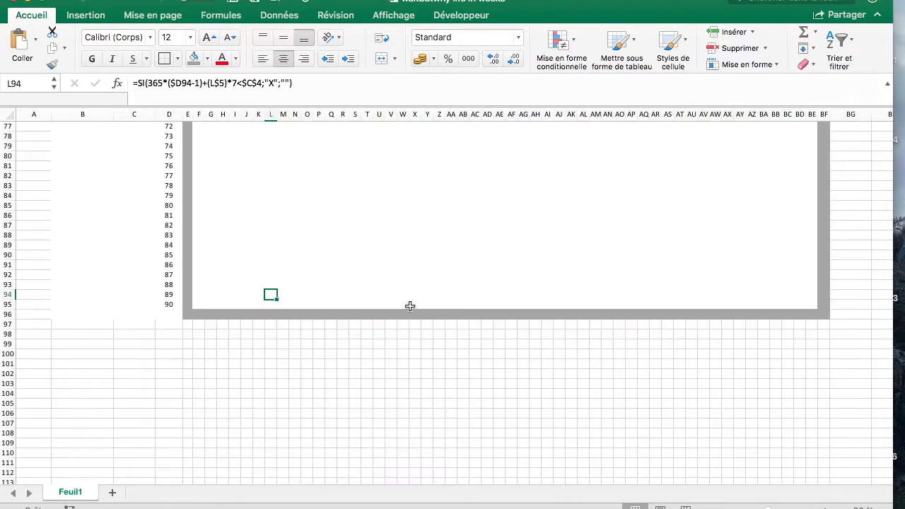
# Enter the label "Semaines" in E3 above the grey border and delete the old label from F4.
pyautogui.scroll(10, 410, 306)
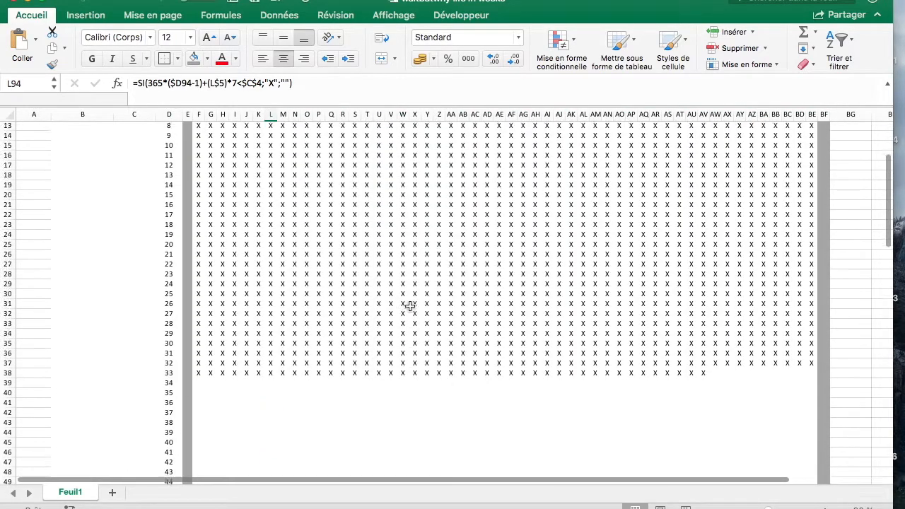
pyautogui.scroll(4, 410, 306)
pyautogui.click(198, 146)
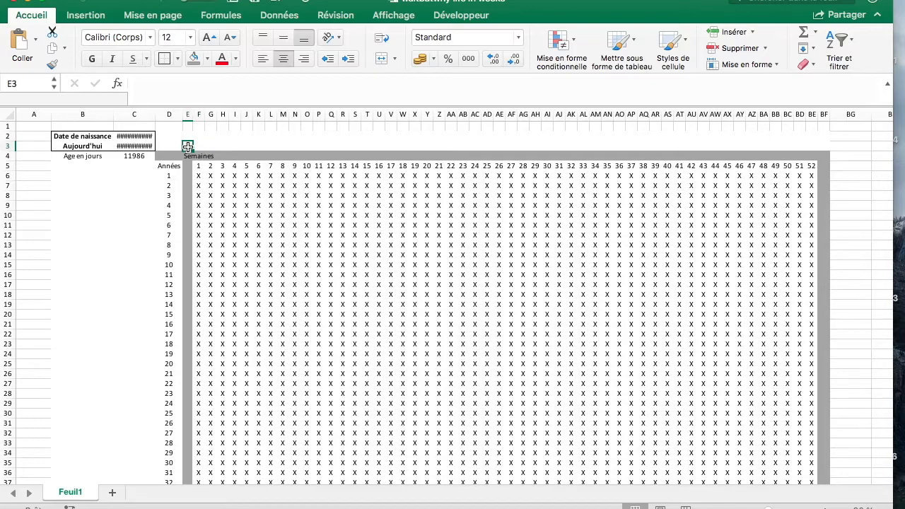
pyautogui.write('Semaines')
pyautogui.press('Return')
pyautogui.press('Right')
pyautogui.press('Delete')
pyautogui.press('Down')
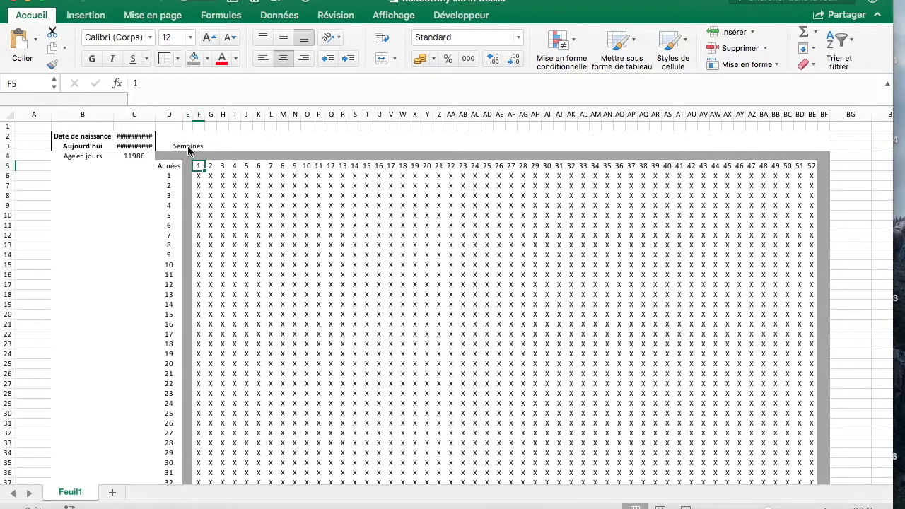
# Hide the week numbers in row 5 with a white font, keeping only 1, 10, 20, 30, 40 and 50 readable.
pyautogui.moveTo(210, 167); pyautogui.dragTo(432, 166)
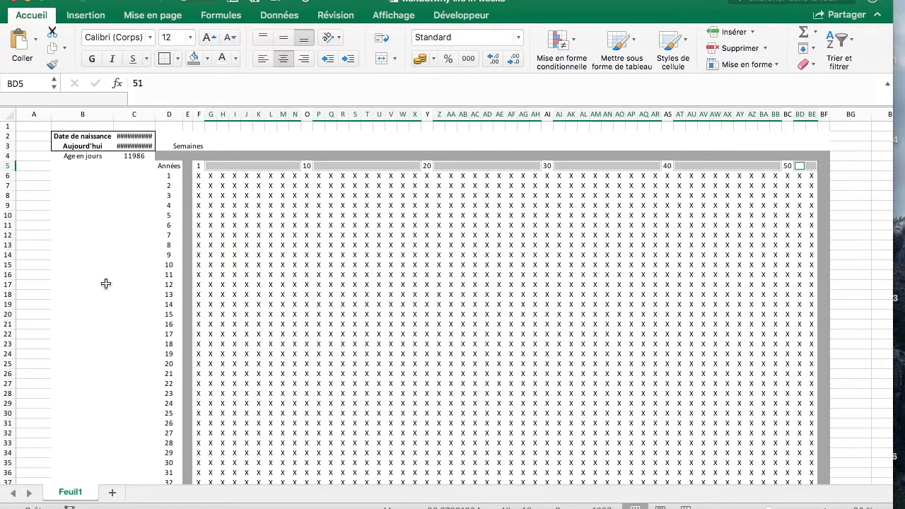
pyautogui.click(105, 284)
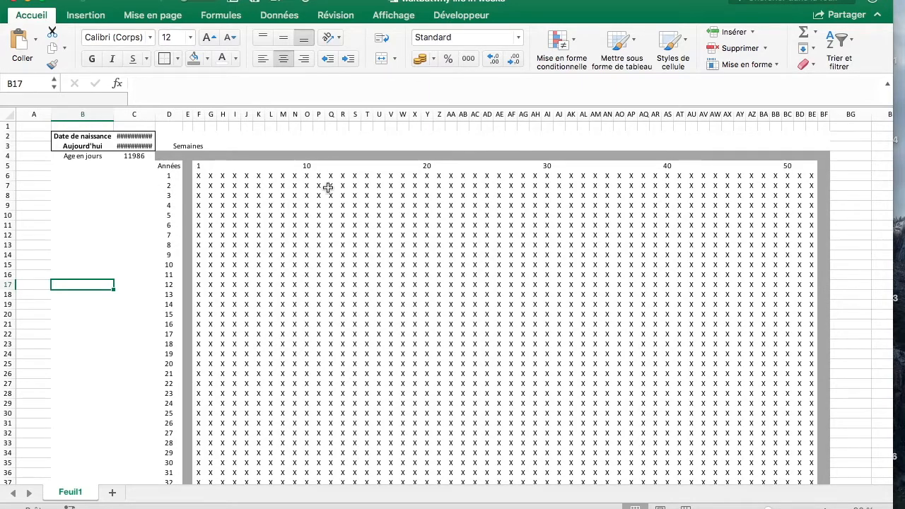
# Insert a blank row above the year 1 row, directly below the week numbers.
pyautogui.click(7, 178)
pyautogui.rightClick(7, 179)
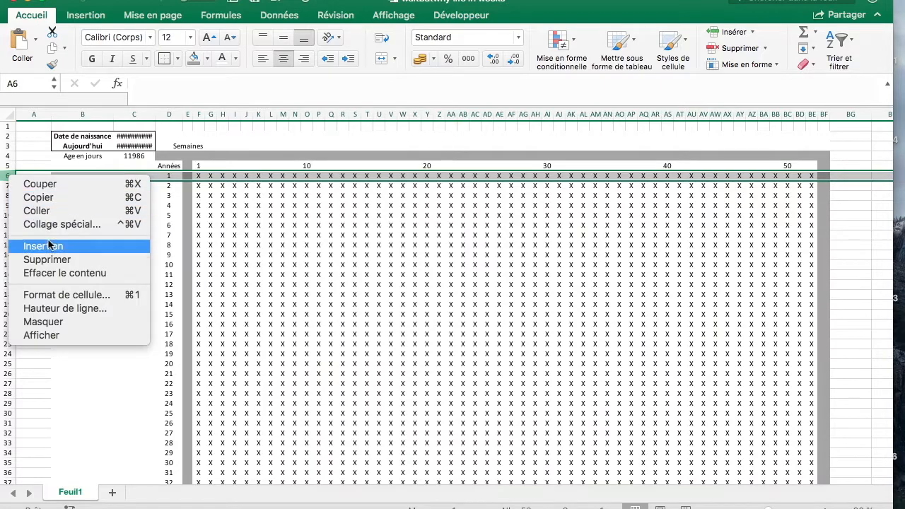
pyautogui.click(136, 242)
pyautogui.click(296, 198)
# Move the grey upper border from row 4 into the new row 6 and the label "Semaines" into E4.
pyautogui.moveTo(187, 157); pyautogui.dragTo(818, 161)
pyautogui.press('super+c')
pyautogui.click(188, 175)
pyautogui.press('super+v')
pyautogui.moveTo(169, 156); pyautogui.dragTo(812, 166)
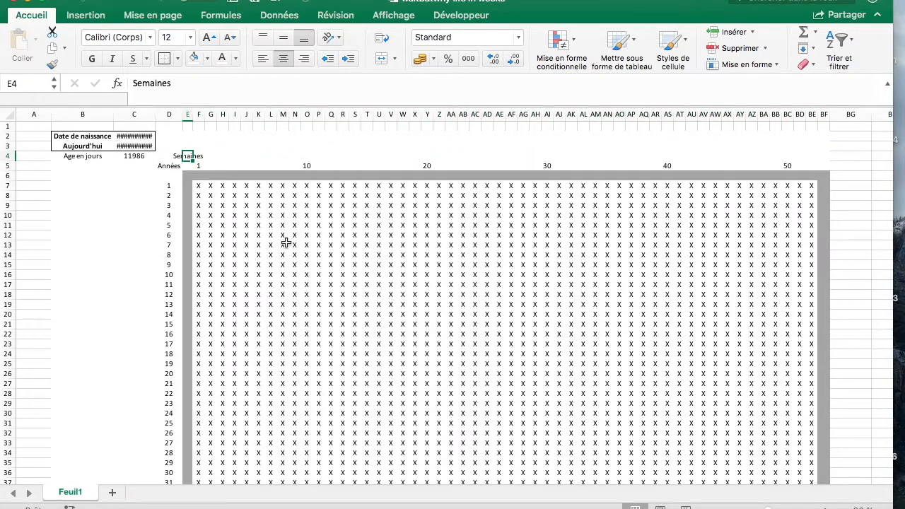
# Hide the year numbers in column D with a white font, keeping only every tenth year readable.
pyautogui.scroll(-8, 286, 242)
pyautogui.scroll(8, 286, 243)
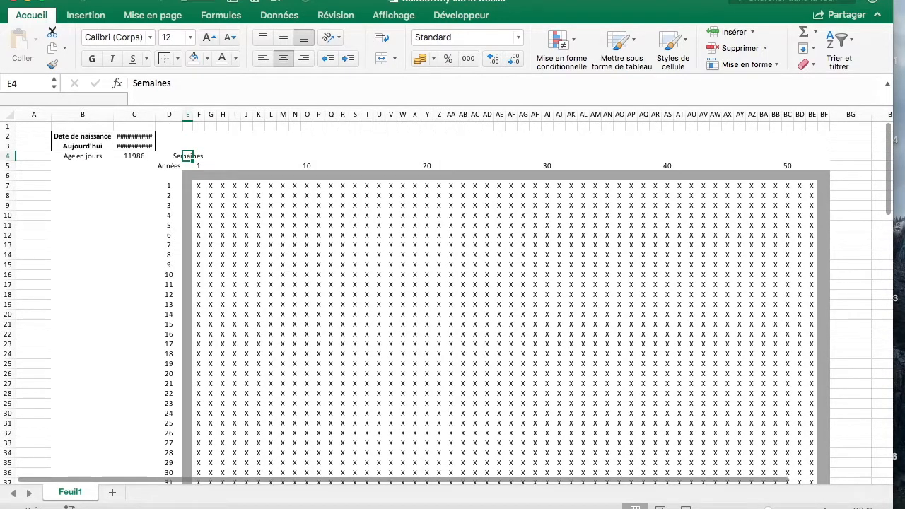
pyautogui.click(170, 184)
pyautogui.scroll(10, 260, 257)
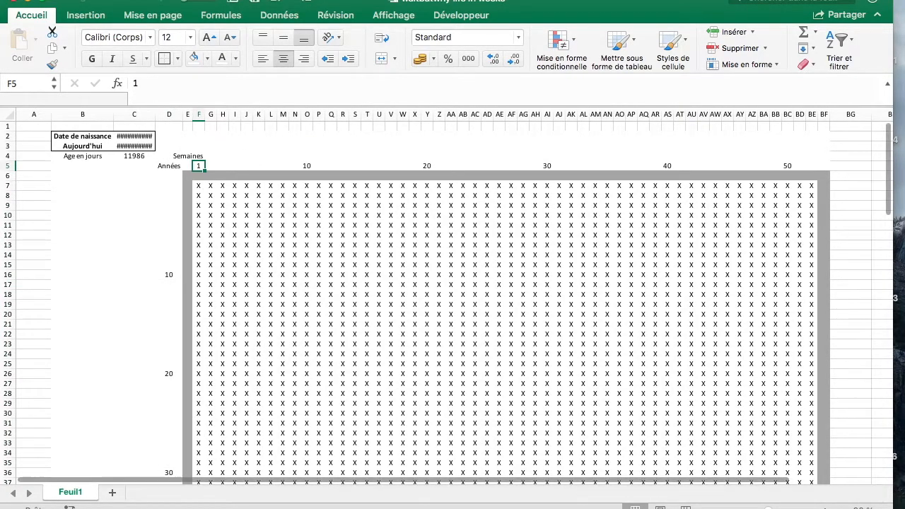
# Zoom out to review the whole bordered chart, and check the hidden year number in D15.
pyautogui.click(839, 508)
pyautogui.moveTo(768, 508); pyautogui.dragTo(747, 507)
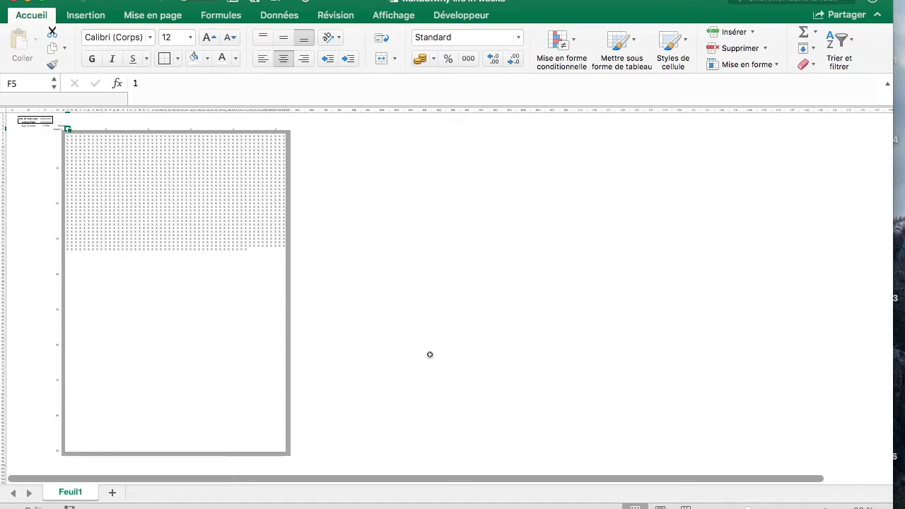
pyautogui.scroll(5, 452, 297)
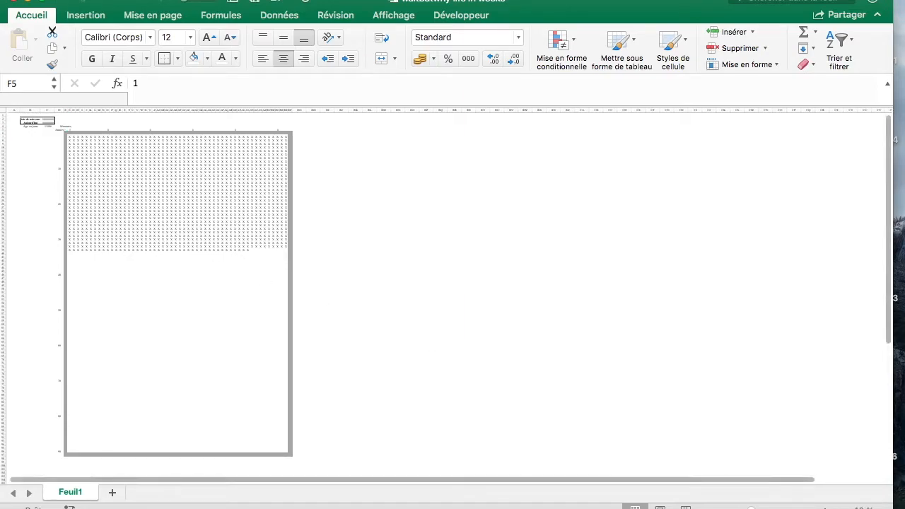
pyautogui.scroll(1, 349, 277)
pyautogui.click(318, 284)
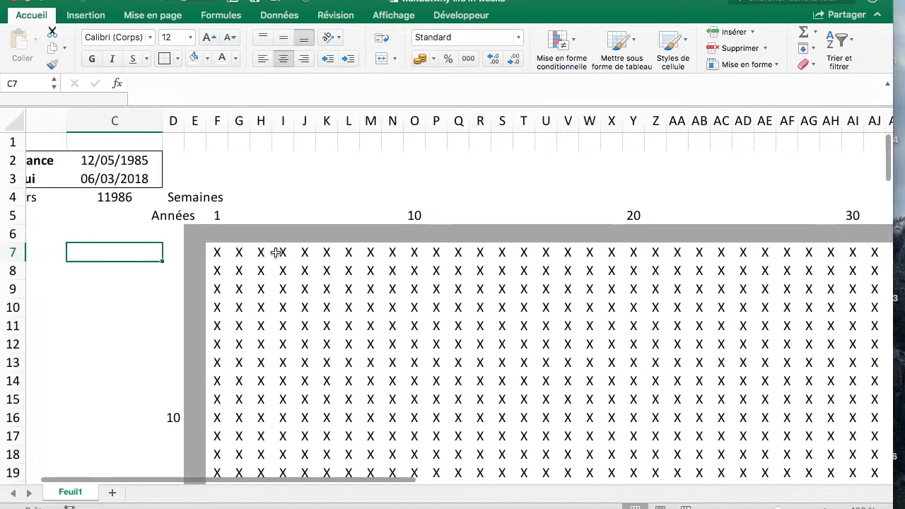
pyautogui.hscroll(1, 276, 253)
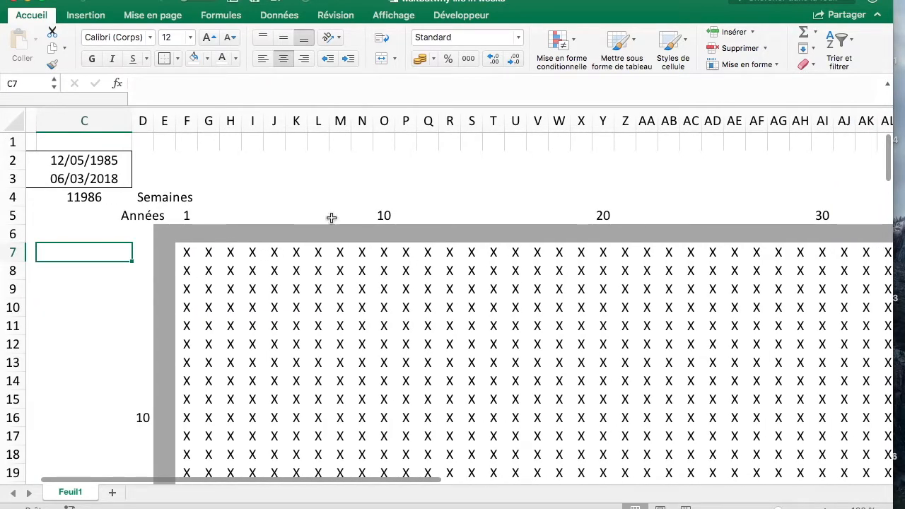
pyautogui.click(122, 215)
pyautogui.click(145, 399)
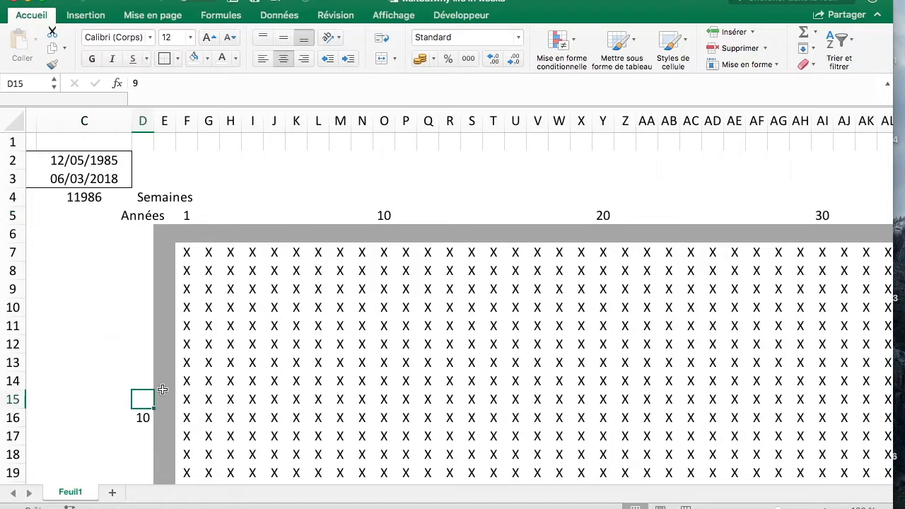
# Enter a separate year label 10 in C16, beside the year 10 row of the chart.
pyautogui.press('Up')
pyautogui.press('Up')
pyautogui.press('Up')
pyautogui.press('Up')
pyautogui.press('Up')
pyautogui.press('Up')
pyautogui.press('Down')
pyautogui.press('Down')
pyautogui.press('Down')
pyautogui.press('Down')
pyautogui.press('Down')
pyautogui.press('Down')
pyautogui.press('Down')
pyautogui.press('Left')
pyautogui.write('10')
pyautogui.press('Return')
# Enter a separate week label 1 in F4, above the first week number.
pyautogui.press('Up')
pyautogui.press('Right')
pyautogui.press('Down')
pyautogui.press('Up')
pyautogui.press('Up')
pyautogui.press('Up')
pyautogui.press('Up')
pyautogui.press('Up')
pyautogui.press('Up')
pyautogui.press('Up')
pyautogui.press('Up')
pyautogui.press('Up')
pyautogui.press('Up')
pyautogui.press('Up')
pyautogui.press('Up')
pyautogui.press('Up')
pyautogui.press('Right')
pyautogui.press('Right')
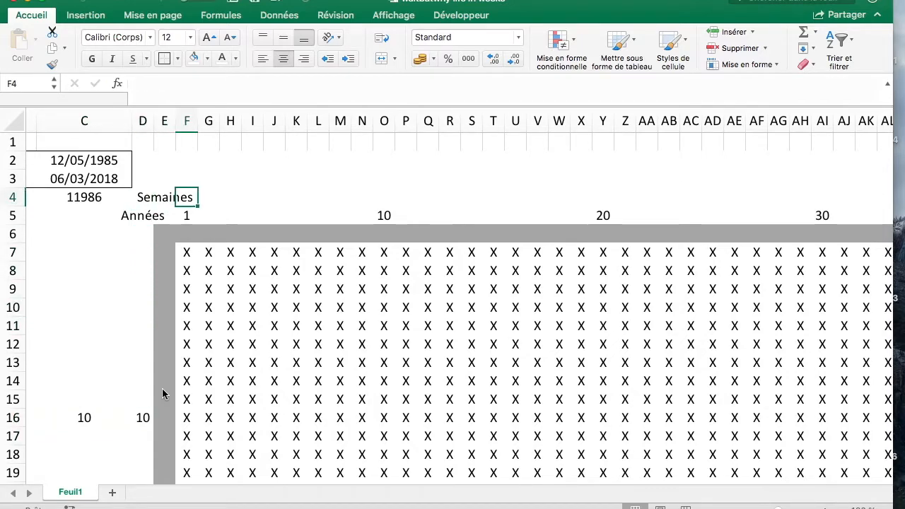
pyautogui.write('1')
pyautogui.press('Return')
# Enter the week label 10 in O4, above the tenth week number.
pyautogui.press('Up')
pyautogui.press('Right')
pyautogui.press('Right')
pyautogui.press('Right')
pyautogui.press('Right')
pyautogui.press('Right')
pyautogui.press('Right')
pyautogui.press('Right')
pyautogui.press('Right')
pyautogui.press('Right')
pyautogui.write('10')
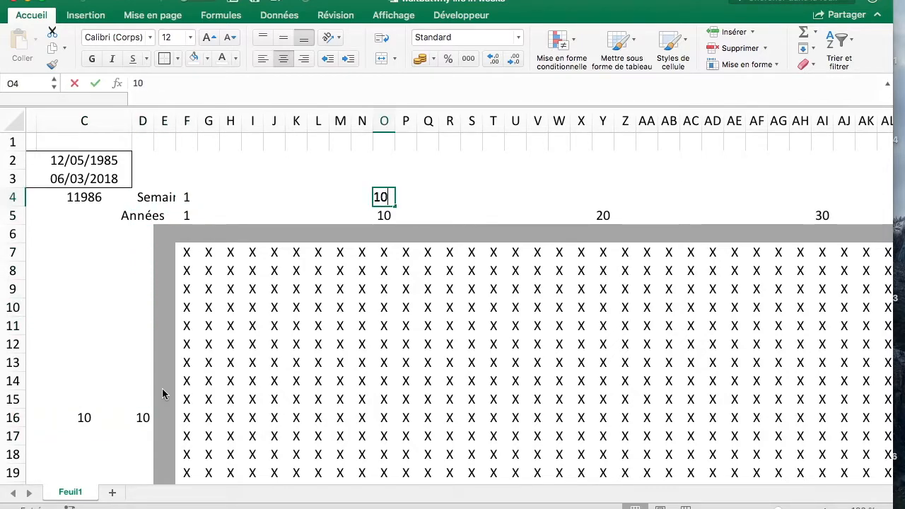
pyautogui.press('Return')
# Enter the week label 20 in Y4, above the twentieth week number.
pyautogui.press('Up')
pyautogui.press('Right')
pyautogui.press('Right')
pyautogui.press('Right')
pyautogui.press('Right')
pyautogui.press('Right')
pyautogui.press('Right')
pyautogui.press('Right')
pyautogui.press('Right')
pyautogui.press('Right')
pyautogui.press('Right')
pyautogui.write('20')
pyautogui.press('Return')
pyautogui.press('Up')
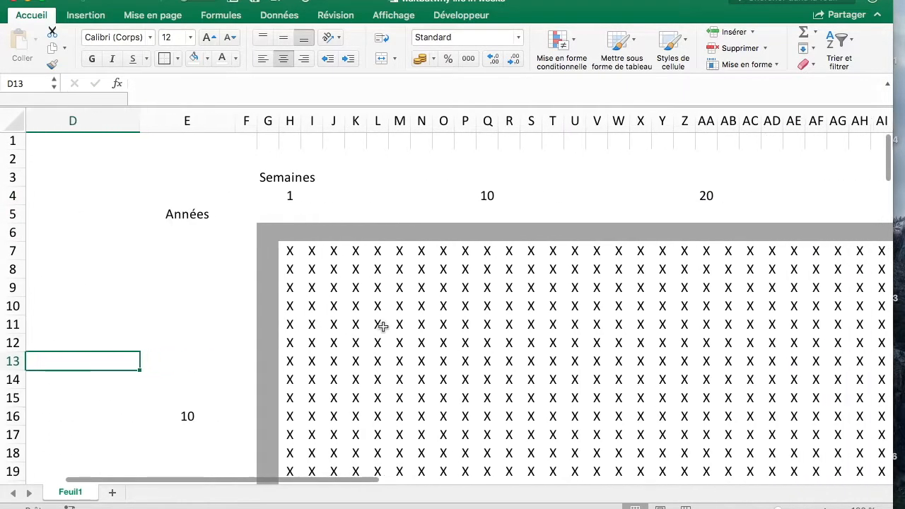
# Set the "Semaines" heading and the week labels in rows 3 and 4 to font size 20.
pyautogui.hscroll(3, 382, 326)
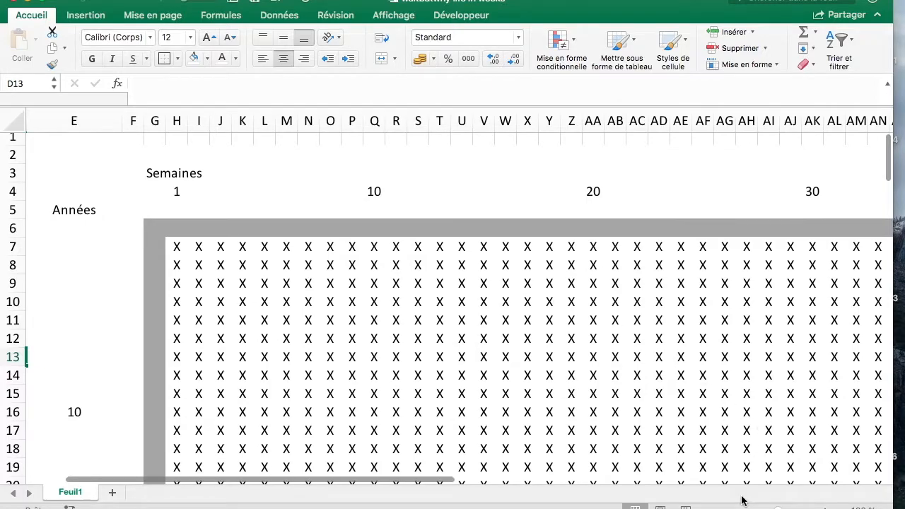
pyautogui.scroll(-5, 453, 309)
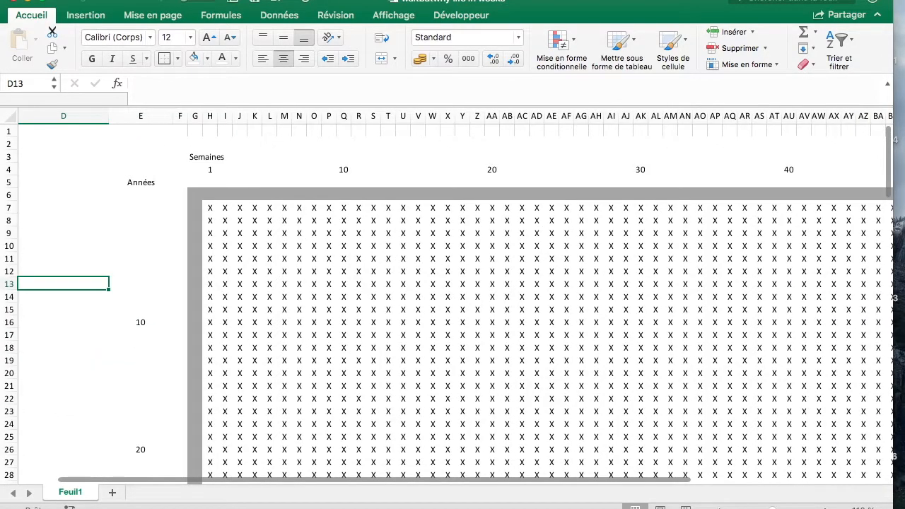
pyautogui.moveTo(152, 150); pyautogui.dragTo(811, 166)
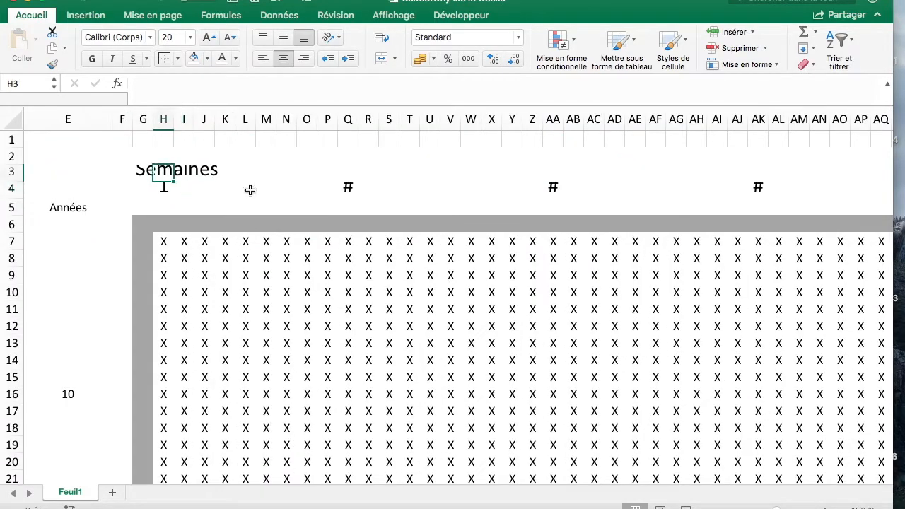
# Increase the height of rows 3 and 4 to fit the enlarged heading and week labels.
pyautogui.click(170, 188)
pyautogui.click(211, 169)
pyautogui.click(169, 158)
pyautogui.click(352, 174)
pyautogui.moveTo(228, 188); pyautogui.dragTo(186, 173)
pyautogui.click(149, 162)
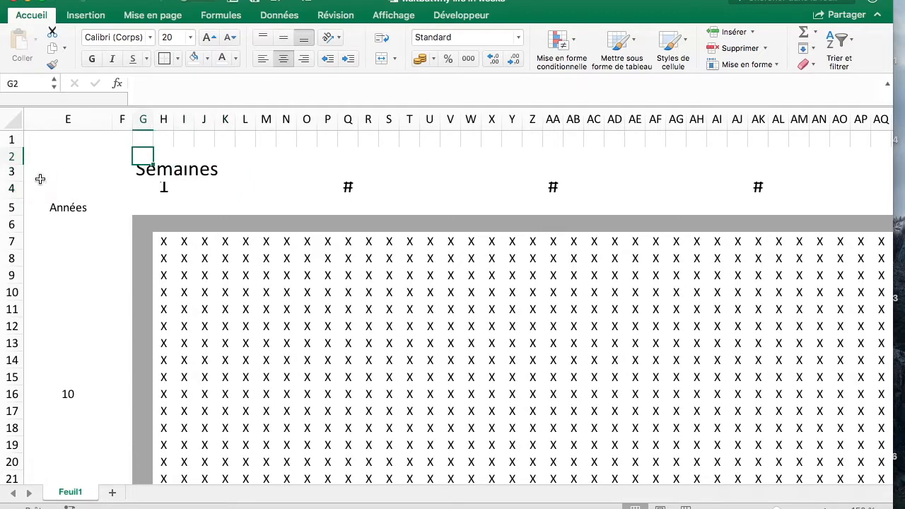
pyautogui.moveTo(17, 178)
pyautogui.mouseDown()
pyautogui.moveTo(17, 191)
pyautogui.moveTo(17, 182)
pyautogui.mouseUp()
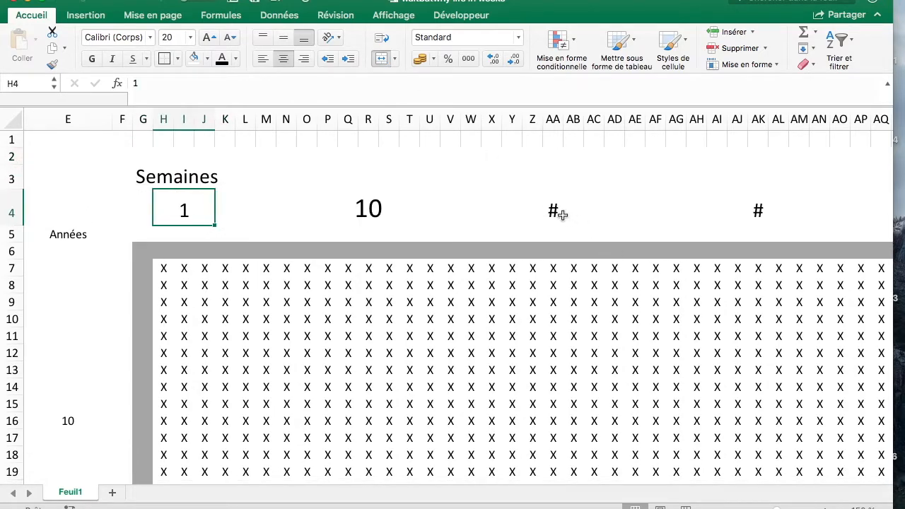
# Merge AA4:AC4 for the week 20 label and AK4:AM4 for the week 30 label.
pyautogui.click(561, 214)
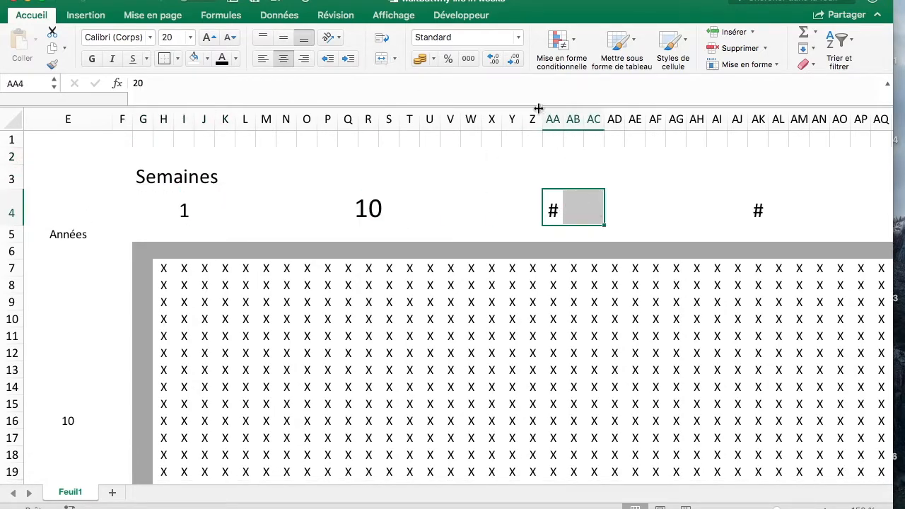
pyautogui.click(382, 59)
pyautogui.moveTo(755, 211); pyautogui.dragTo(799, 206)
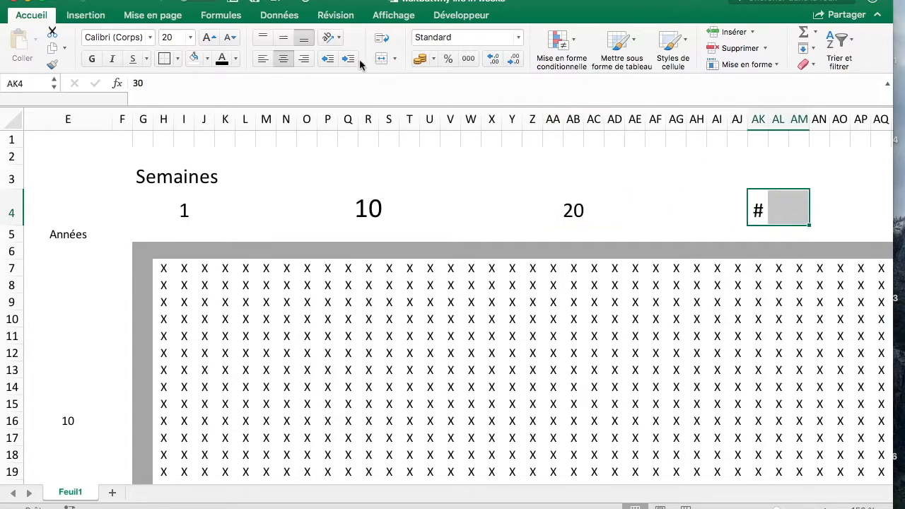
pyautogui.click(382, 58)
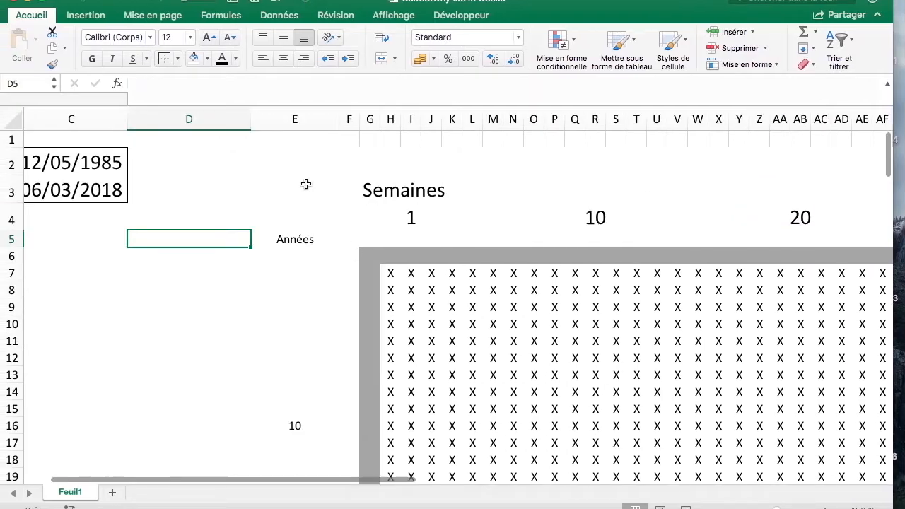
# Set the year labels in column E to font size 20 and merge E16:E17 for the year 10 label.
pyautogui.click(295, 126)
pyautogui.click(190, 38)
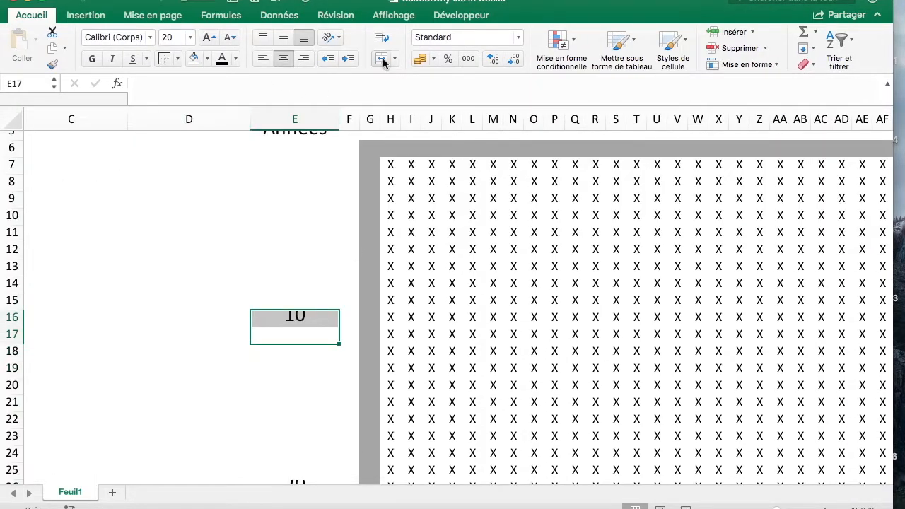
pyautogui.click(381, 58)
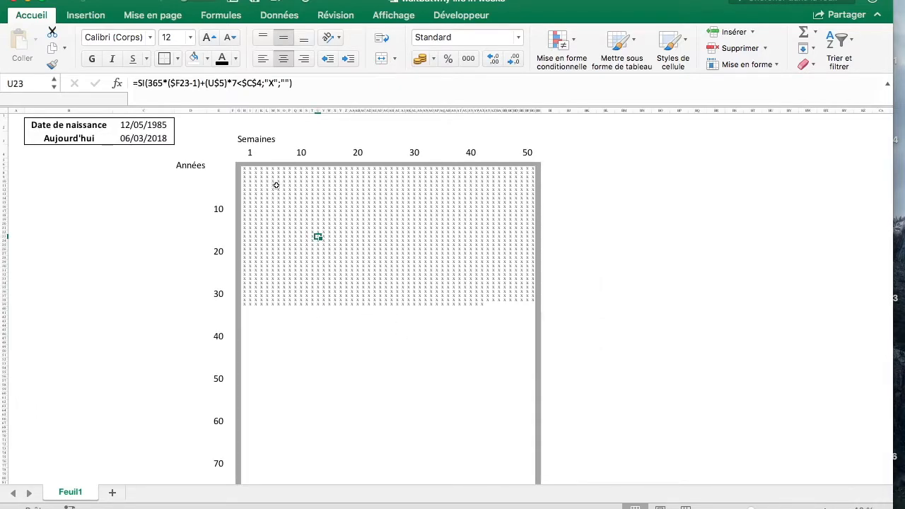
# Review the finished chart, from the week and year labels down to the lower border at year 90.
pyautogui.click(392, 245)
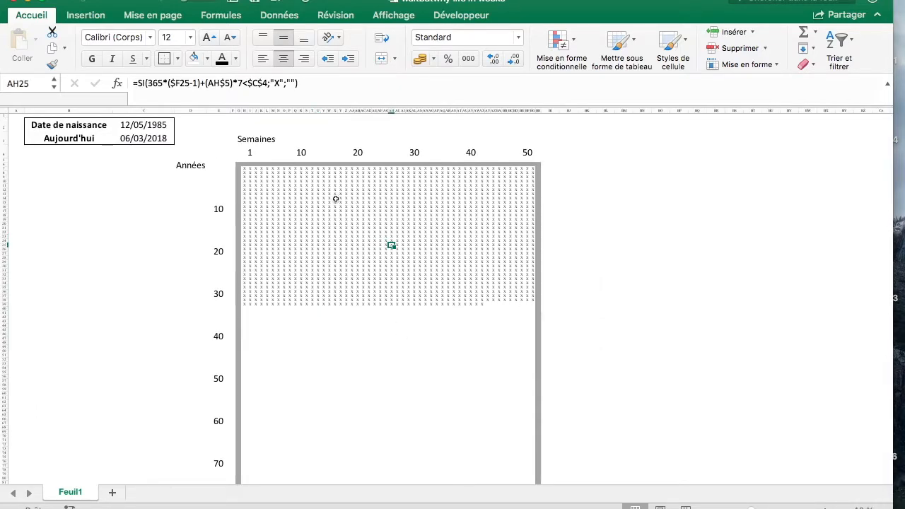
pyautogui.click(254, 138)
pyautogui.moveTo(233, 152); pyautogui.dragTo(614, 153)
pyautogui.moveTo(192, 164); pyautogui.dragTo(234, 345)
pyautogui.click(335, 275)
pyautogui.scroll(-3, 338, 273)
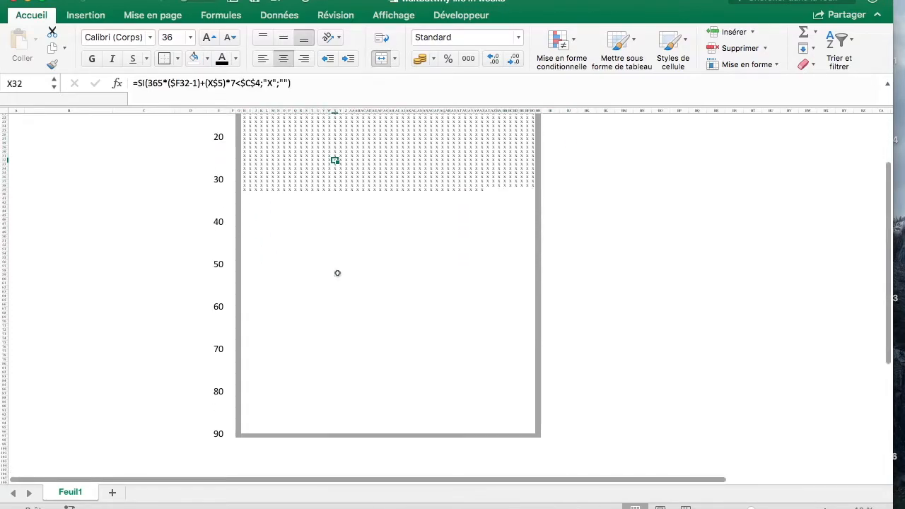
pyautogui.scroll(5, 337, 273)
pyautogui.scroll(-2, 337, 273)
pyautogui.scroll(2, 337, 273)
pyautogui.scroll(-3, 347, 283)
pyautogui.scroll(2, 340, 281)
pyautogui.scroll(2, 372, 341)
pyautogui.scroll(-3, 372, 341)
pyautogui.scroll(1, 372, 343)
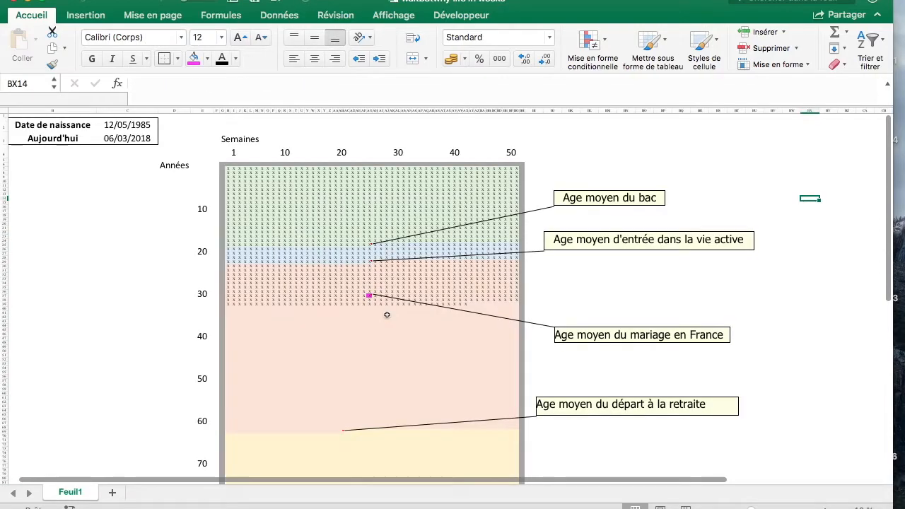
# Examine the coloured life-stage zones and the milestone callouts on the annotated version of the chart.
pyautogui.scroll(-2, 384, 314)
pyautogui.scroll(3, 429, 280)
pyautogui.scroll(3, 433, 260)
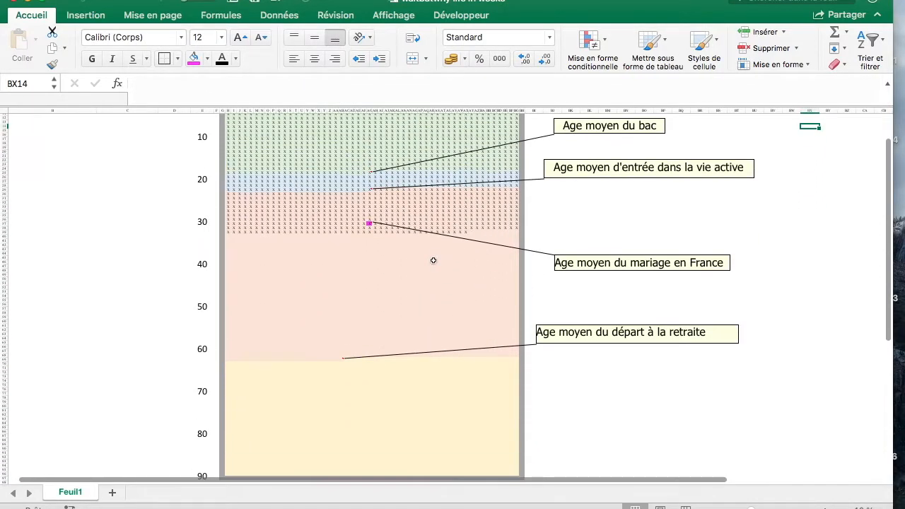
pyautogui.click(364, 182)
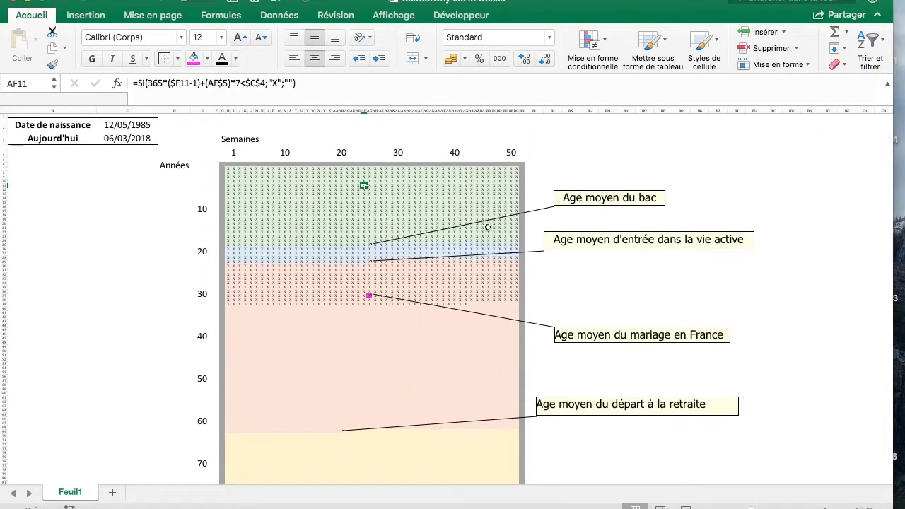
pyautogui.press('Down')
pyautogui.press('Right')
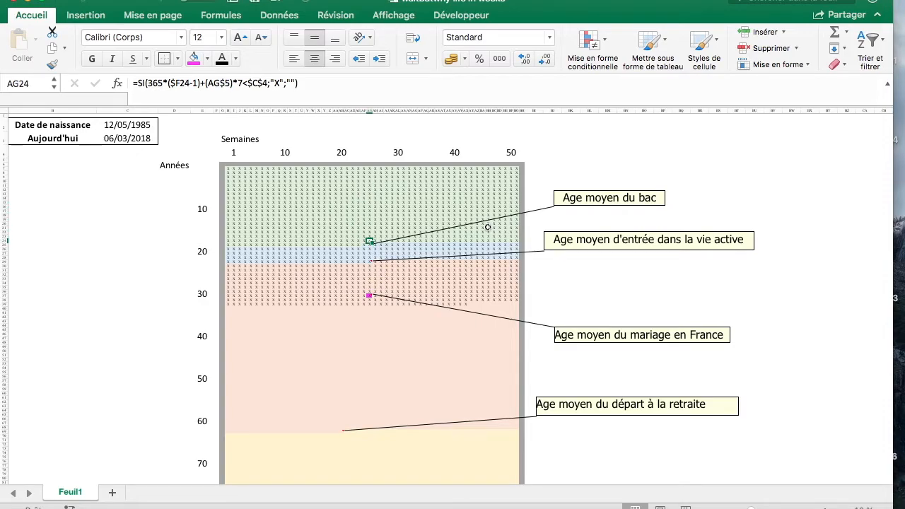
# Examine the weeks that the "Age moyen du bac" and "Age moyen d'entrée dans la vie active" callouts point to.
pyautogui.press('Left')
pyautogui.press('Left')
pyautogui.press('Left')
pyautogui.press('Left')
pyautogui.press('Left')
pyautogui.press('Left')
pyautogui.press('Left')
pyautogui.press('Right')
pyautogui.press('Right')
pyautogui.press('Right')
pyautogui.press('Right')
pyautogui.press('Right')
pyautogui.press('Right')
pyautogui.press('Right')
pyautogui.press('Left')
pyautogui.press('Left')
pyautogui.press('Left')
pyautogui.press('Right')
pyautogui.press('Right')
pyautogui.press('Right')
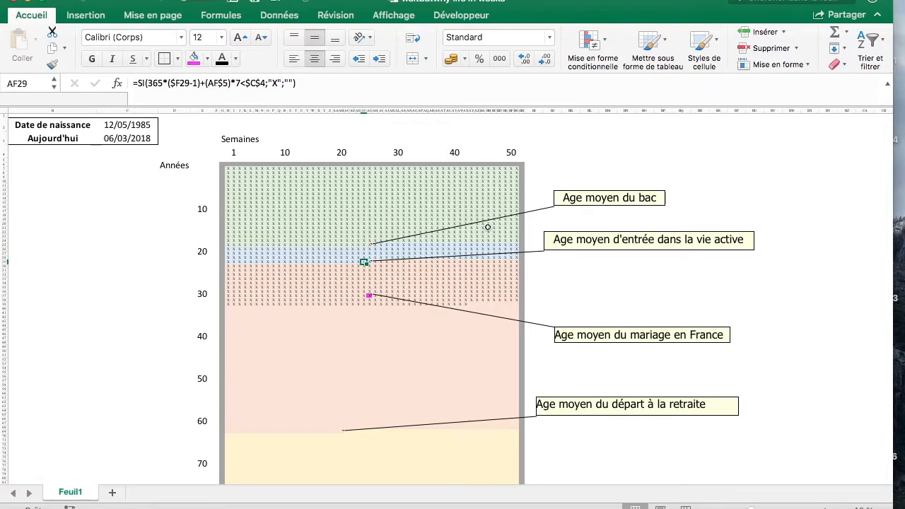
# Examine the weeks that the "Age moyen du mariage en France" and "Age moyen du départ à la retraite" callouts point to.
pyautogui.press('Left')
pyautogui.press('Left')
pyautogui.press('Left')
pyautogui.press('Left')
pyautogui.press('Right')
pyautogui.press('Right')
pyautogui.press('Right')
pyautogui.press('Right')
pyautogui.press('Right')
pyautogui.press('Right')
pyautogui.press('Right')
pyautogui.press('Down')
pyautogui.press('Down')
pyautogui.press('Down')
pyautogui.press('Down')
pyautogui.press('Down')
pyautogui.press('Down')
pyautogui.press('Down')
pyautogui.press('Down')
pyautogui.press('Down')
pyautogui.press('Down')
pyautogui.press('Down')
pyautogui.press('Down')
pyautogui.press('Down')
pyautogui.press('Down')
pyautogui.press('Down')
pyautogui.press('Down')
pyautogui.press('Down')
pyautogui.press('Down')
pyautogui.press('Down')
pyautogui.press('Down')
pyautogui.press('Down')
pyautogui.press('Down')
pyautogui.press('Down')
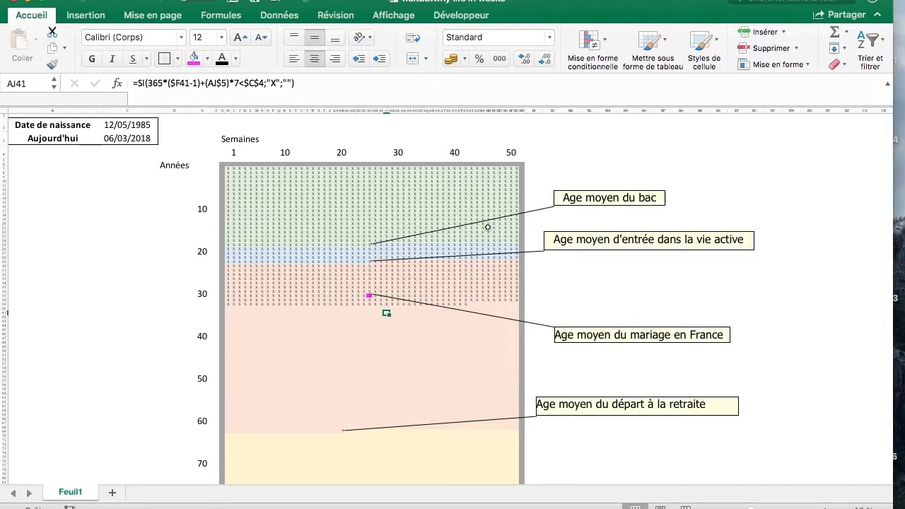
pyautogui.press('Down')
pyautogui.press('Down')
pyautogui.press('Down')
pyautogui.press('Down')
pyautogui.press('Down')
pyautogui.press('Left')
pyautogui.press('Left')
pyautogui.press('Left')
pyautogui.press('Left')
pyautogui.press('Left')
pyautogui.press('Left')
pyautogui.press('Left')
pyautogui.press('Left')
pyautogui.press('Left')
pyautogui.press('Left')
pyautogui.press('Left')
pyautogui.press('Left')
pyautogui.press('Right')
pyautogui.press('Right')
pyautogui.press('Right')
pyautogui.press('Right')
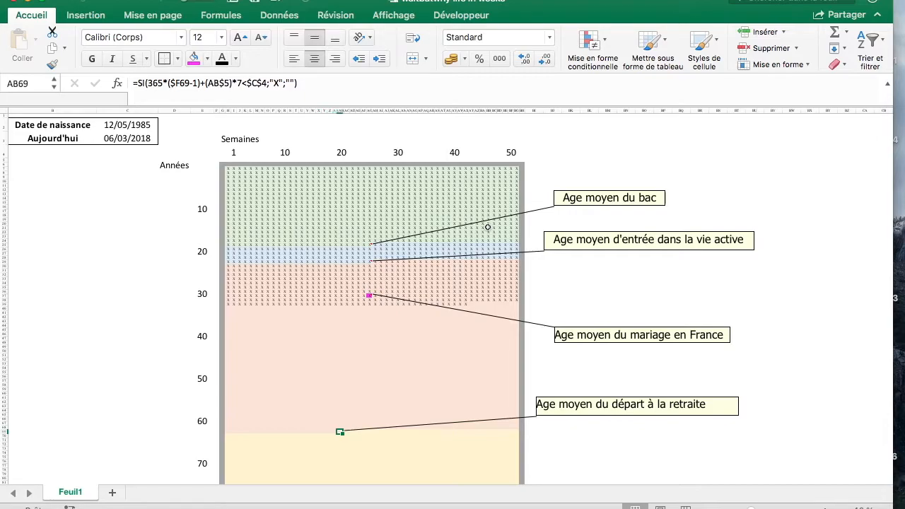
# Review the whole annotated chart, from the date cells and week labels down to the lower border at year 90.
pyautogui.scroll(-5, 488, 227)
pyautogui.scroll(5, 488, 227)
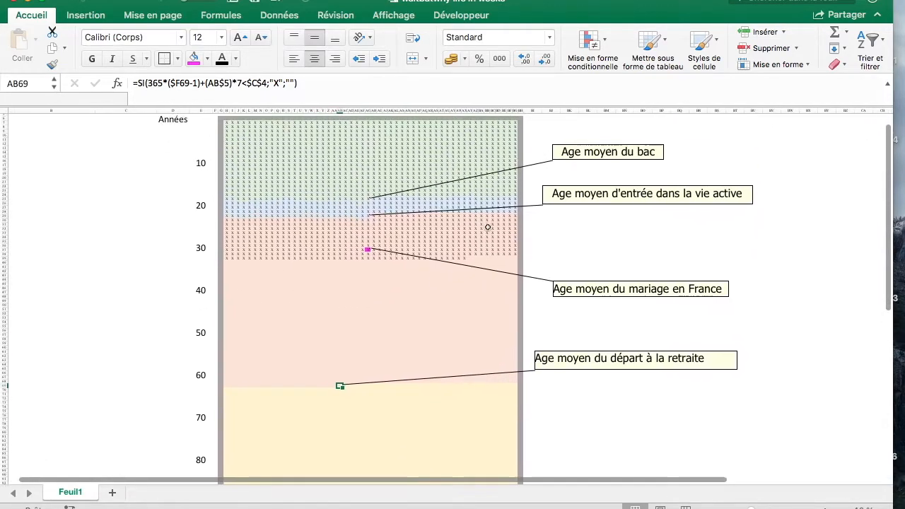
pyautogui.hscroll(1, 488, 227)
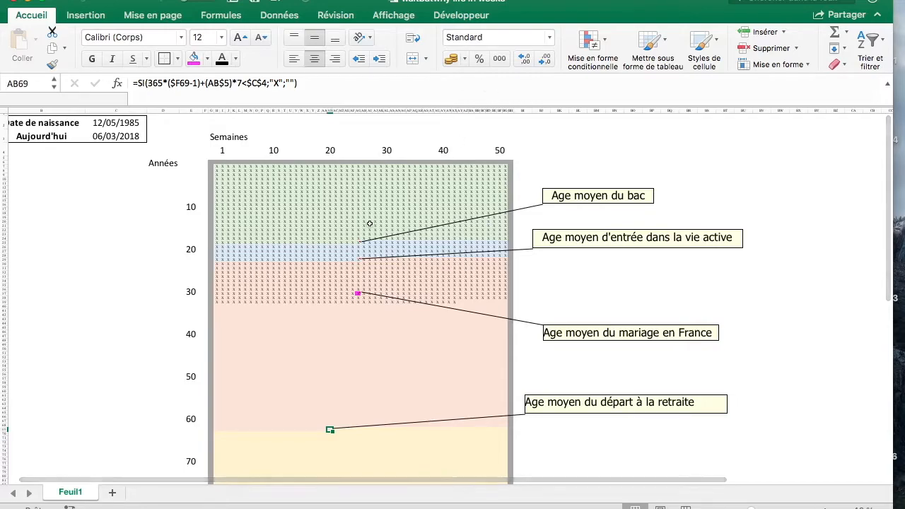
pyautogui.scroll(-3, 458, 268)
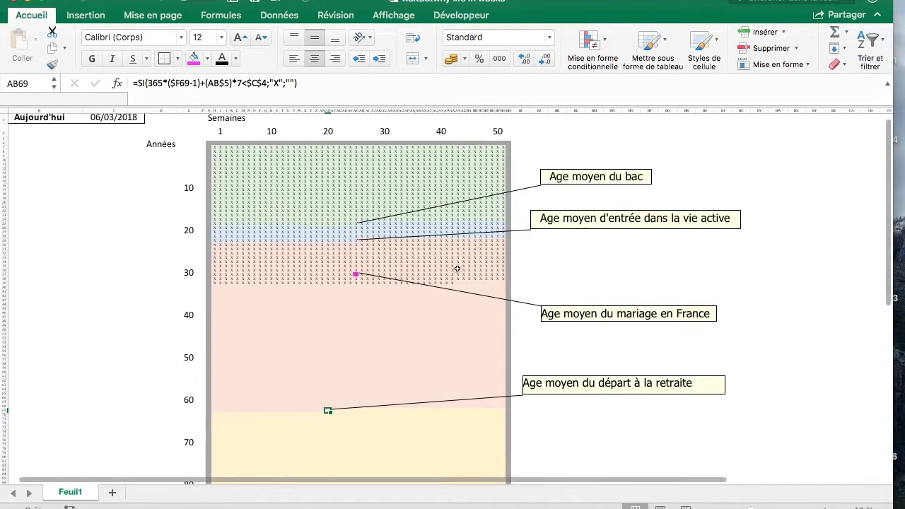
pyautogui.scroll(1, 458, 269)
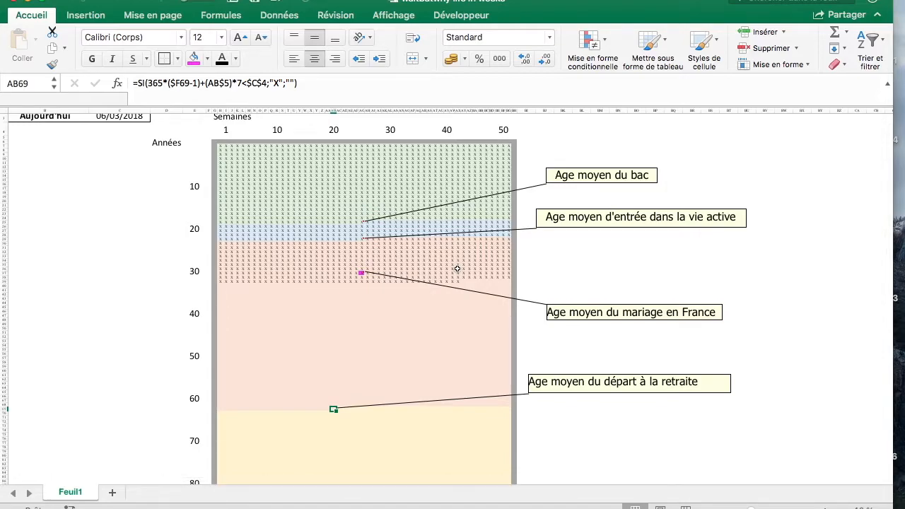
pyautogui.scroll(1, 458, 269)
pyautogui.hscroll(-1, 458, 269)
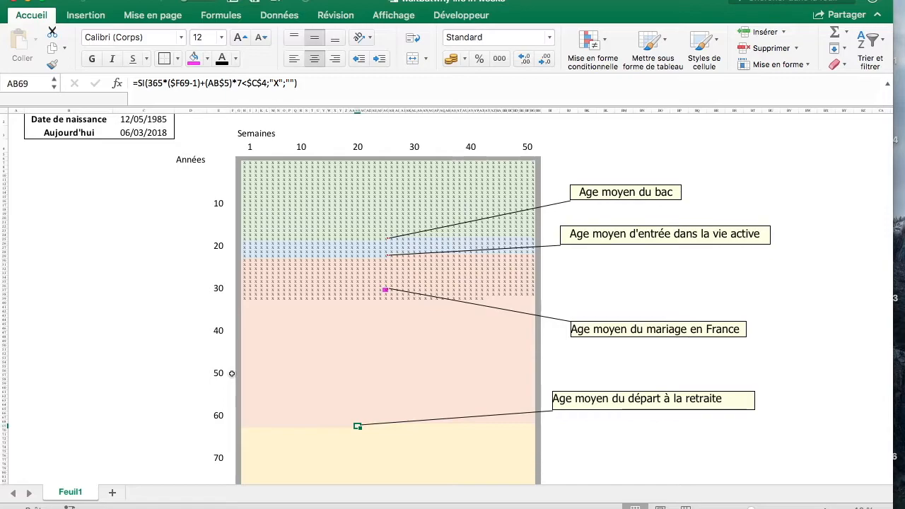
pyautogui.scroll(-5, 384, 388)
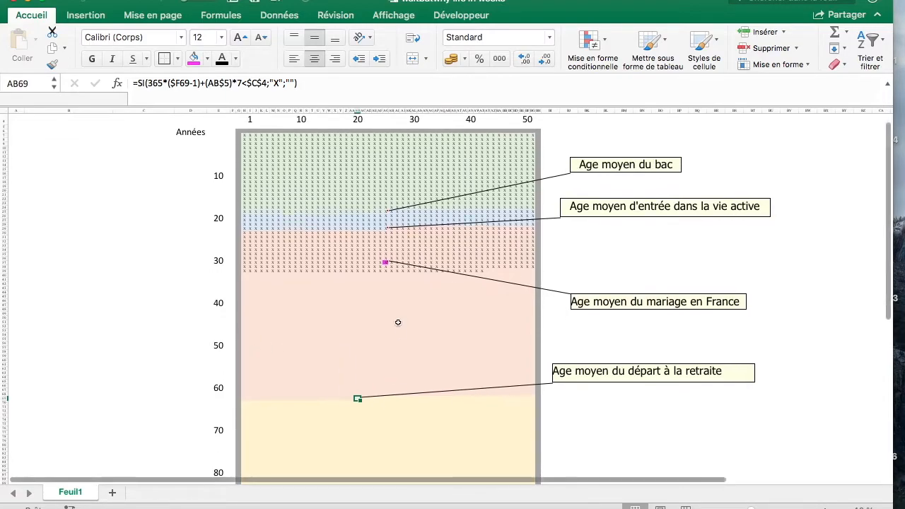
pyautogui.scroll(4, 428, 312)
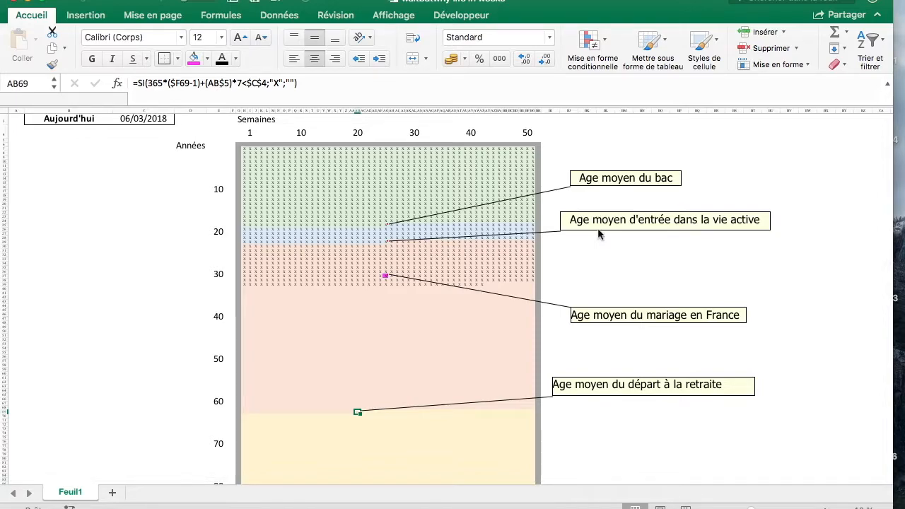
pyautogui.scroll(-3, 598, 230)
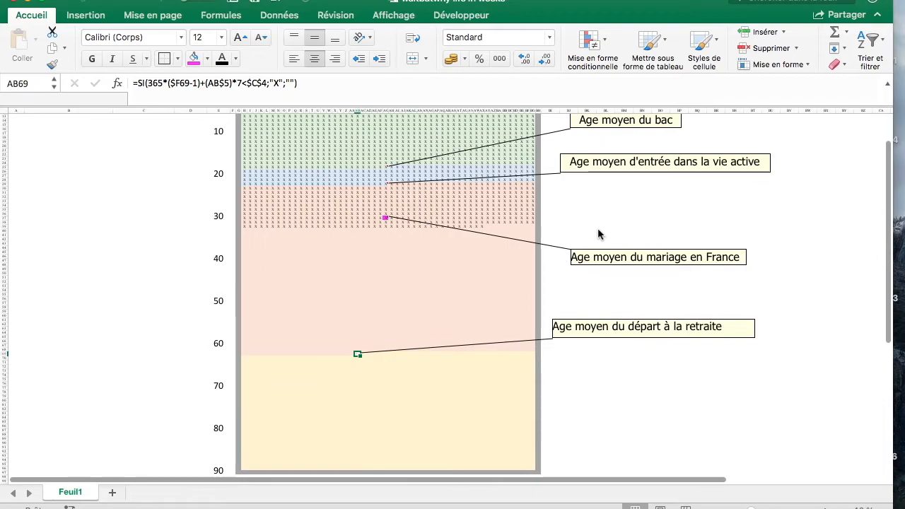
pyautogui.scroll(4, 598, 234)
pyautogui.scroll(-2, 598, 234)
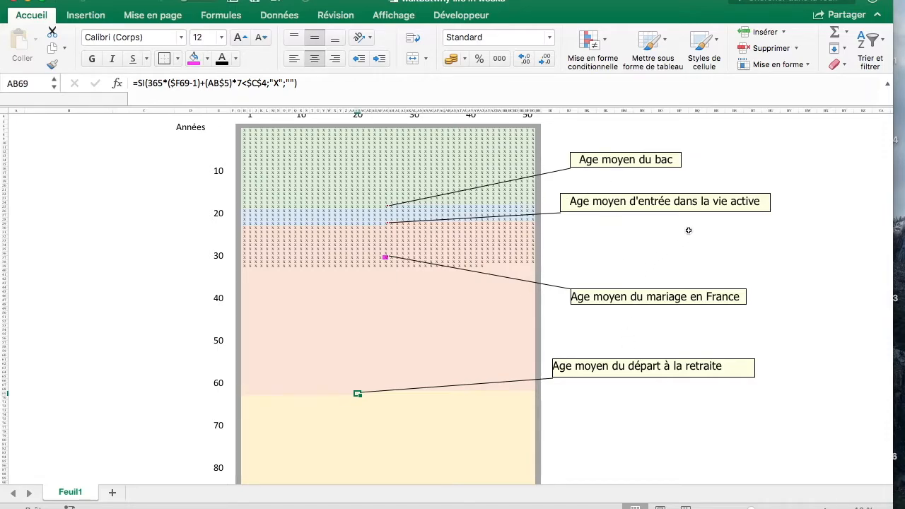
pyautogui.scroll(1, 636, 247)
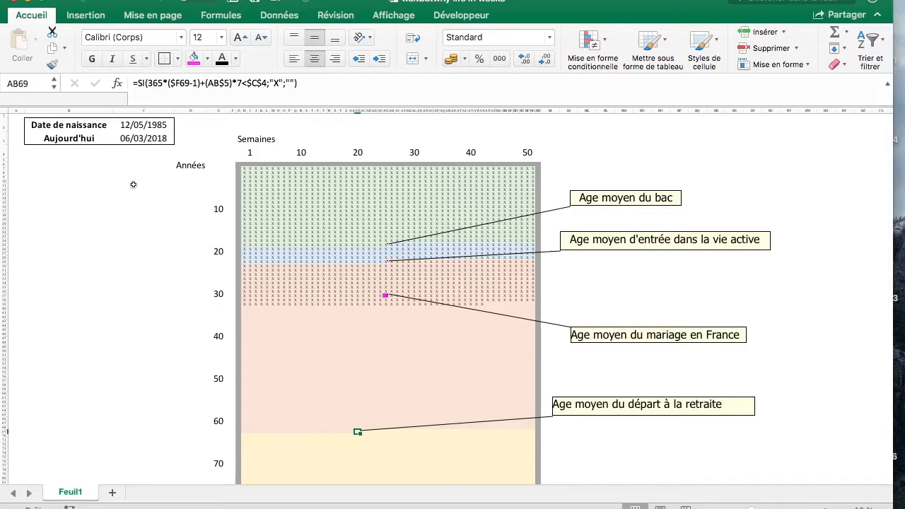
# Change the year of the date of birth in cell C2 to one twenty years earlier.
pyautogui.click(145, 127)
pyautogui.click(196, 82)
pyautogui.press('BackSpace')
pyautogui.press('BackSpace')
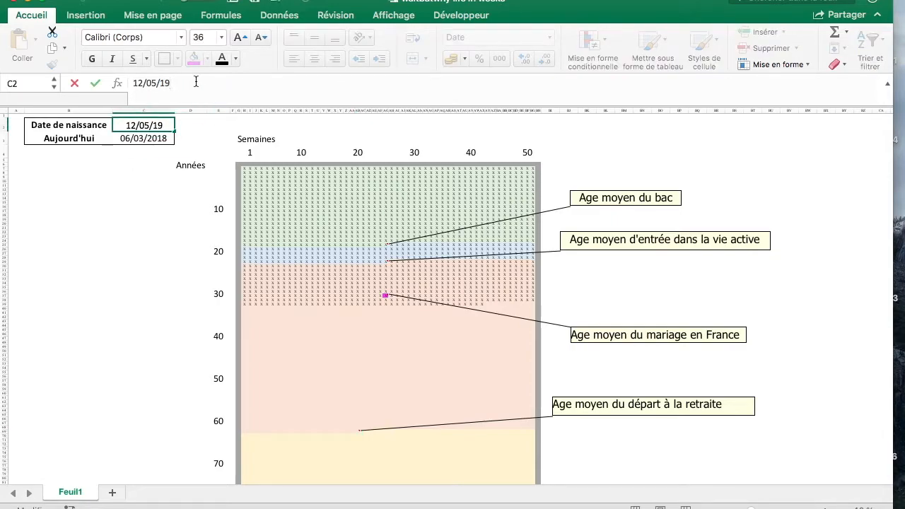
pyautogui.write('65')
pyautogui.press('Return')
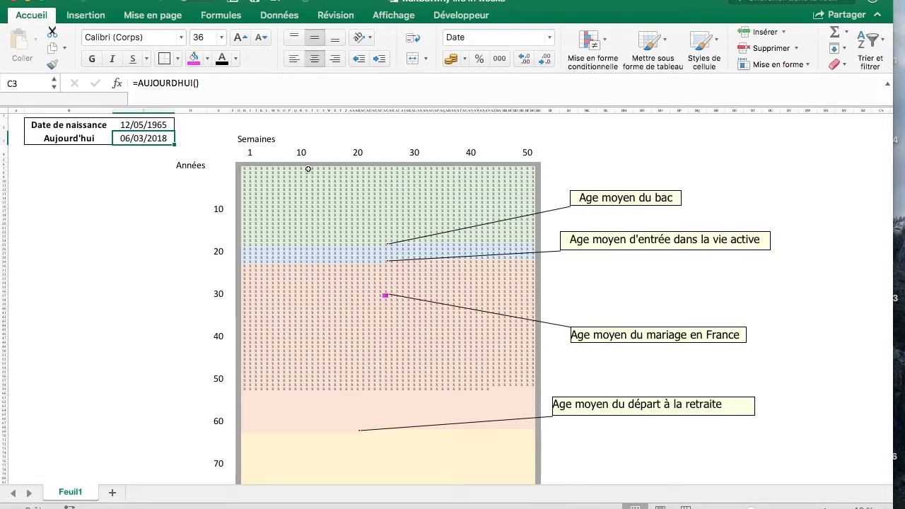